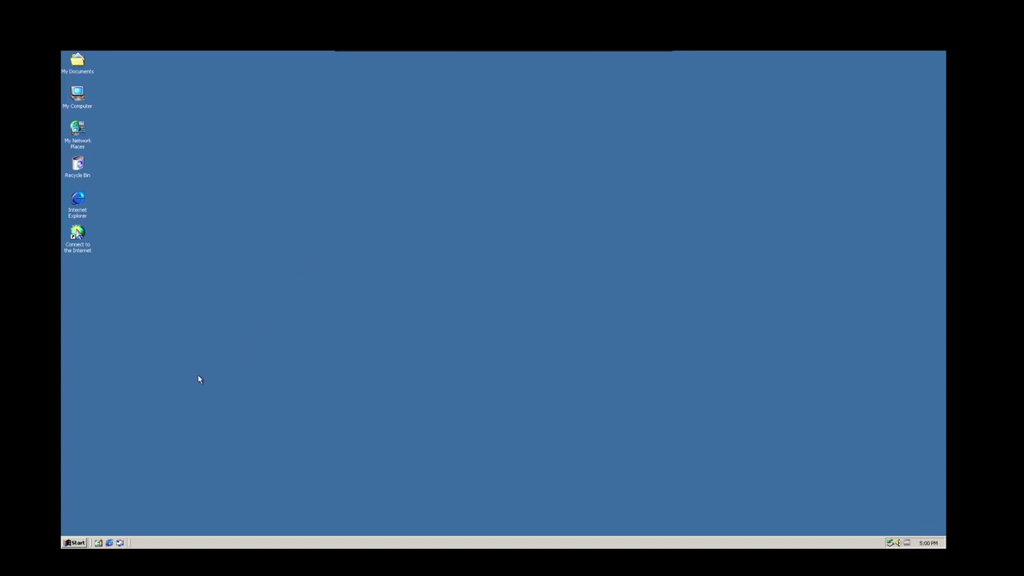
# Open the Network and Dial-up Connections folder from Control Panel
pyautogui.click(75, 543)
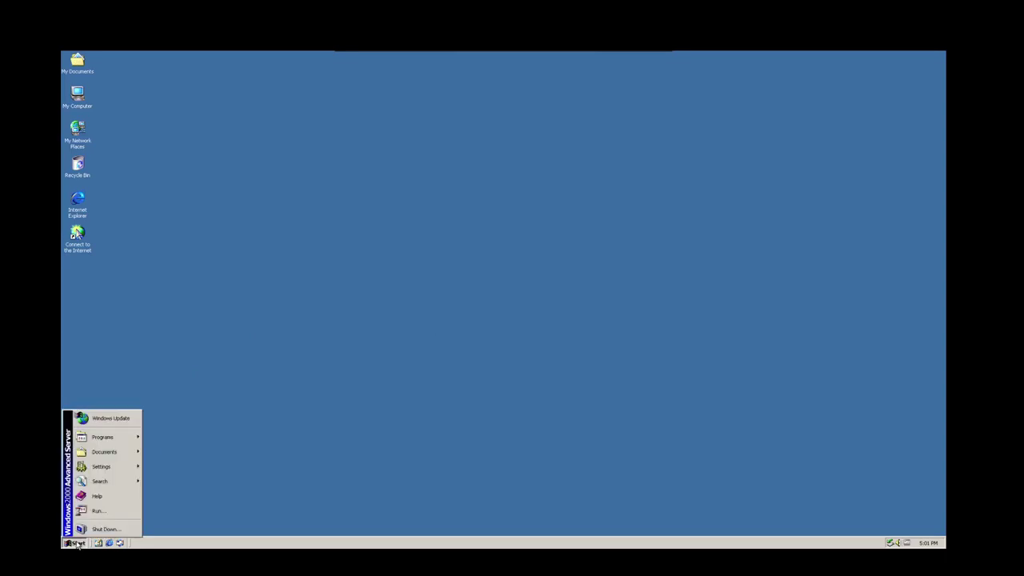
pyautogui.moveTo(110, 463)
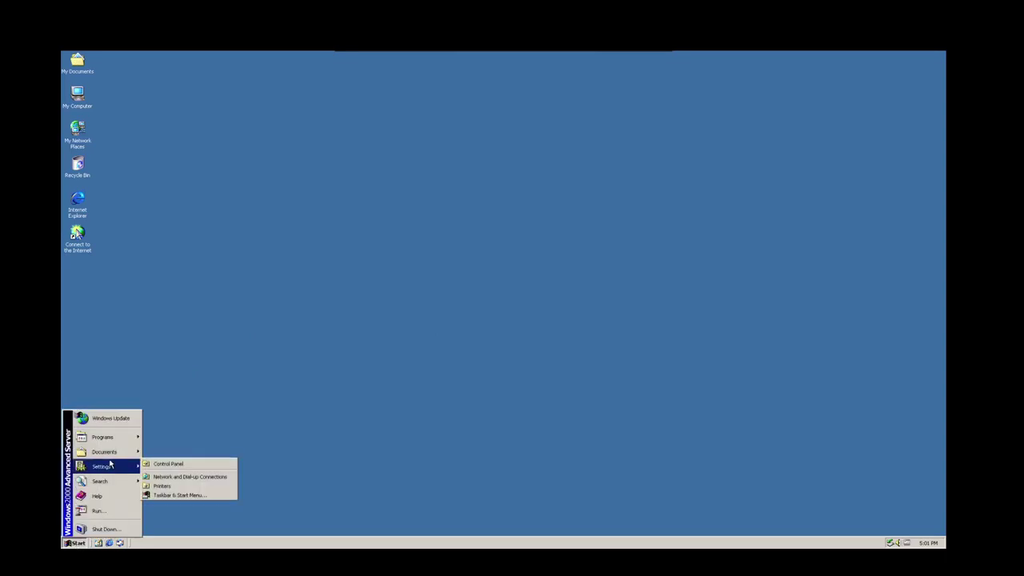
pyautogui.click(177, 467)
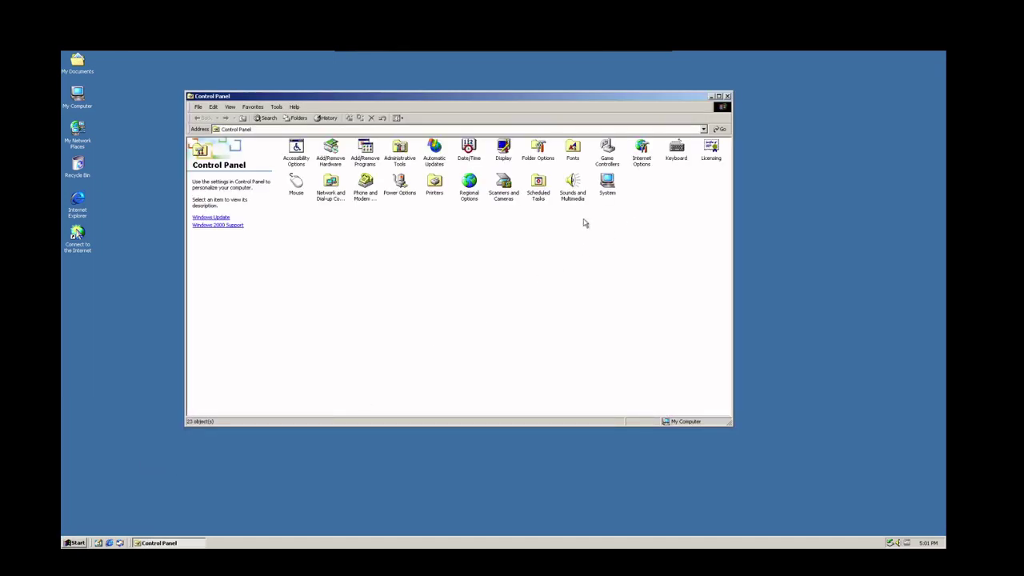
pyautogui.click(332, 186)
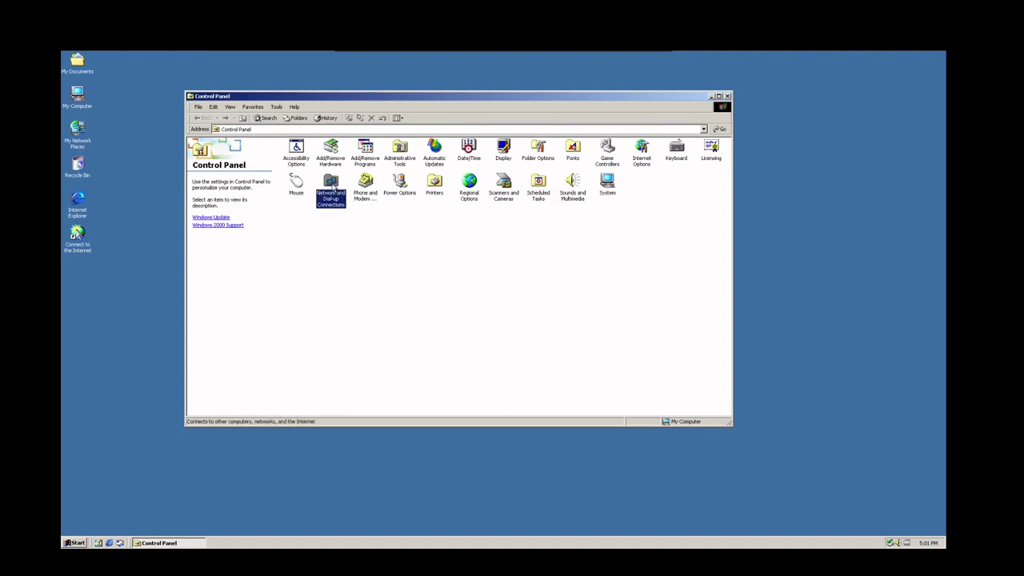
pyautogui.doubleClick(331, 184)
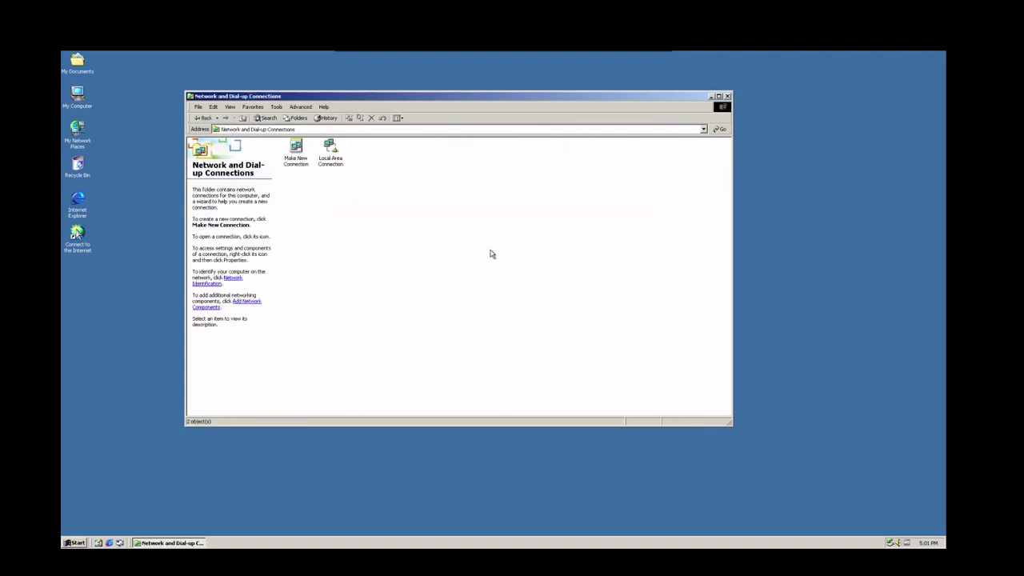
# Open the Internet Protocol (TCP/IP) properties of the Local Area Connection
pyautogui.click(333, 155)
pyautogui.rightClick(335, 156)
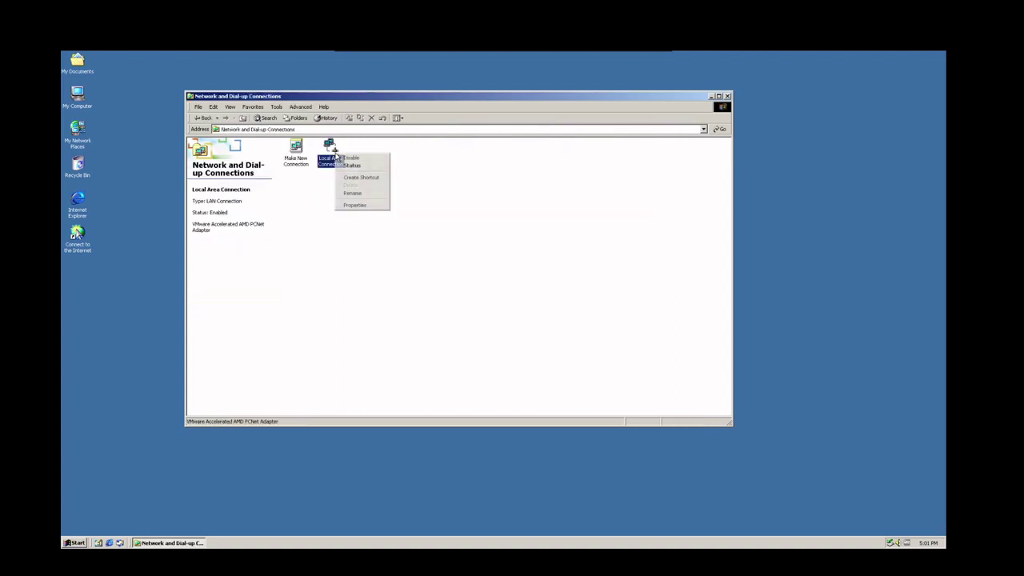
pyautogui.click(370, 205)
pyautogui.click(169, 183)
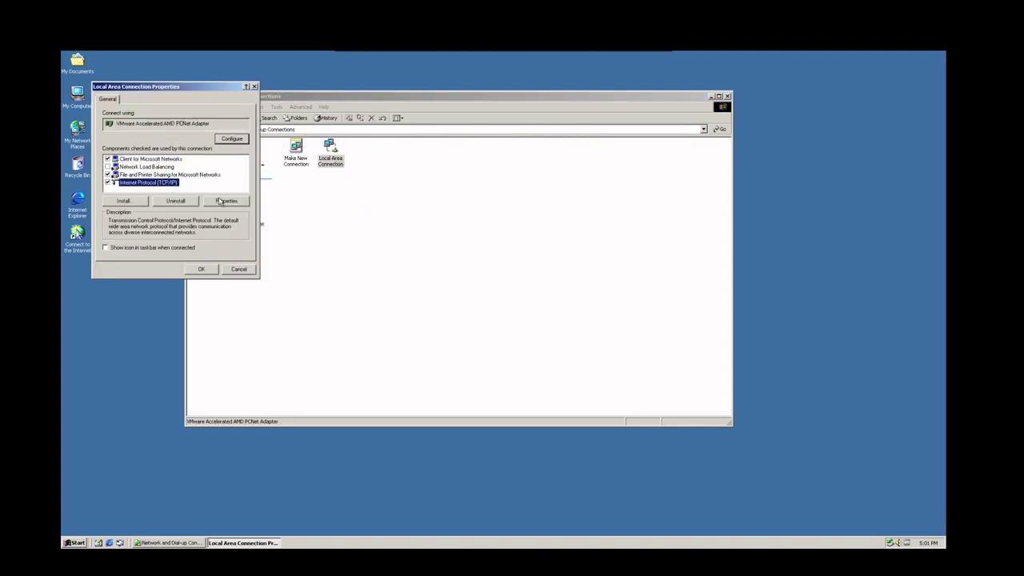
pyautogui.click(221, 201)
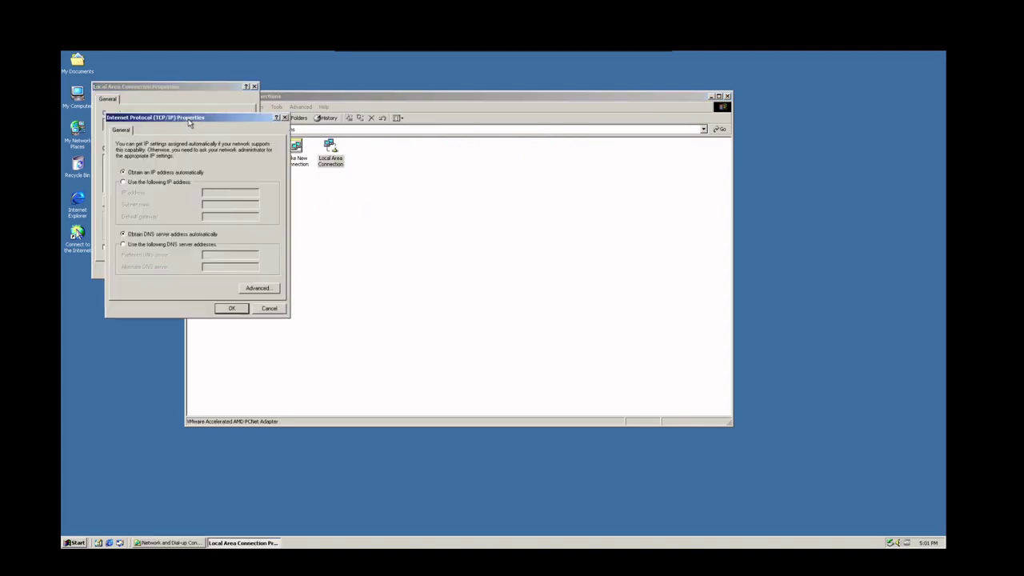
# Set TCP/IP to use a manually specified IP address and go to the IP address entry
pyautogui.moveTo(189, 122); pyautogui.dragTo(479, 201)
pyautogui.click(445, 262)
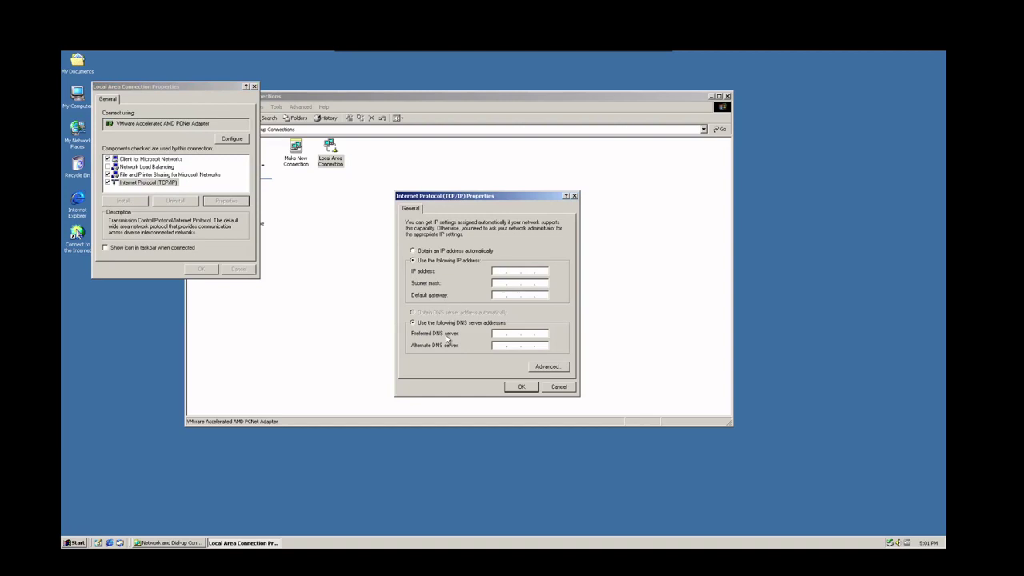
pyautogui.click(499, 271)
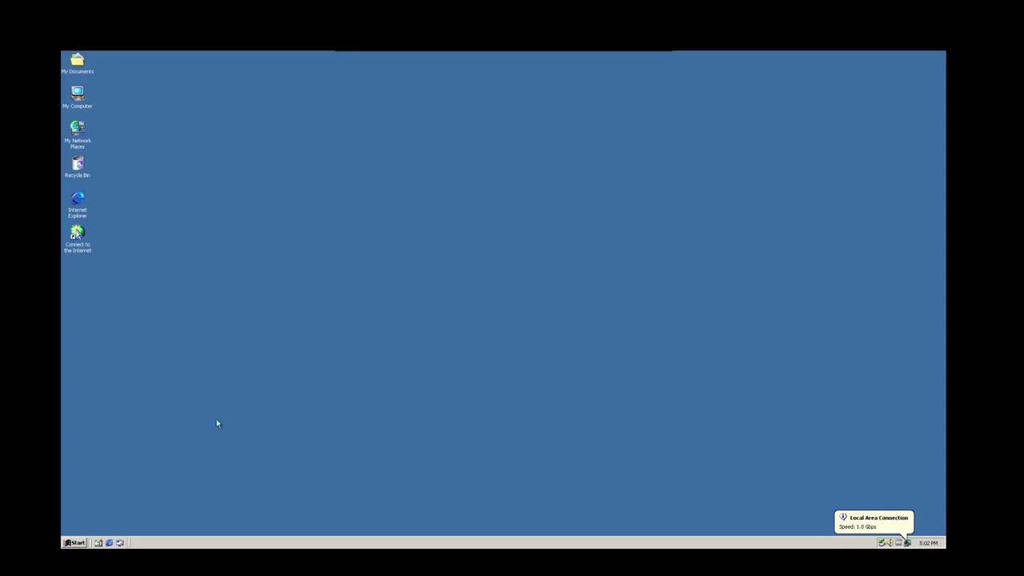
# Start the Windows Components Wizard from Add/Remove Programs in Control Panel
pyautogui.click(74, 543)
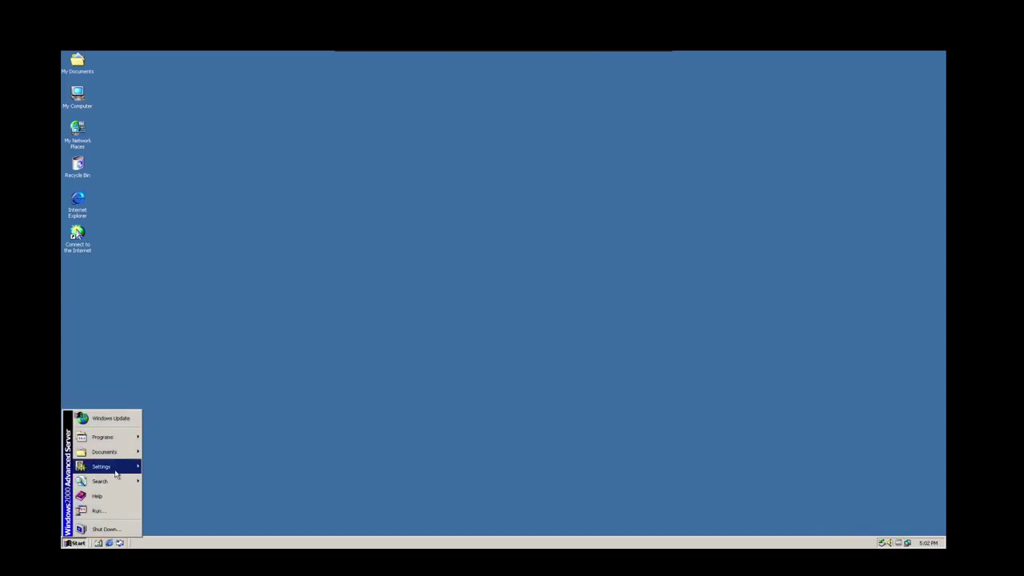
pyautogui.moveTo(117, 470)
pyautogui.click(206, 465)
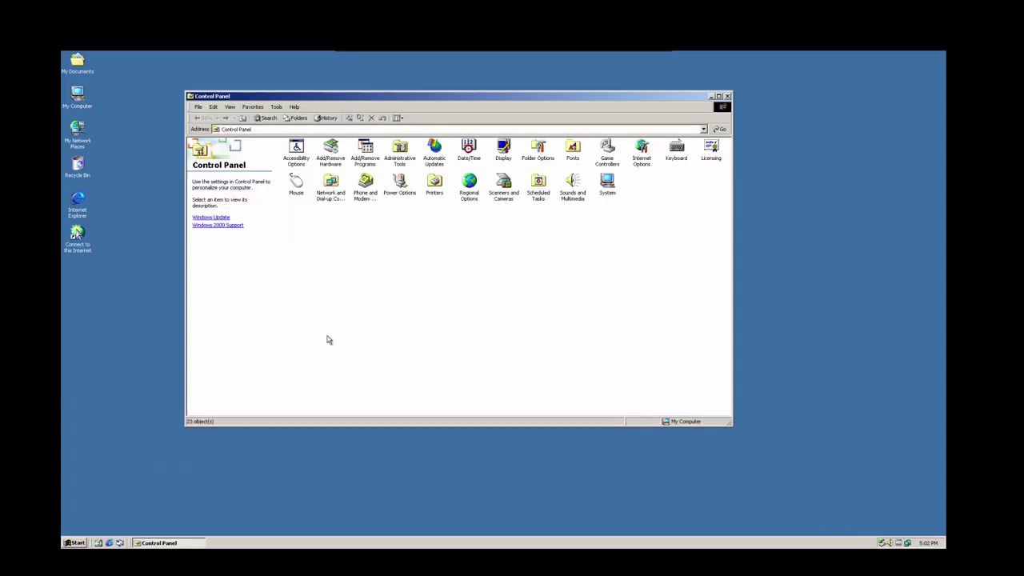
pyautogui.doubleClick(364, 156)
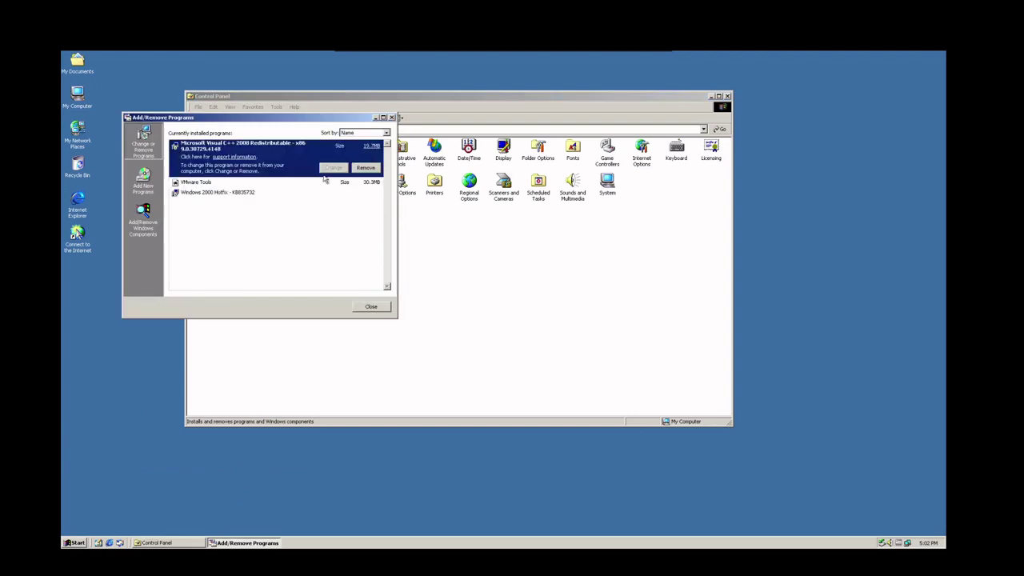
pyautogui.click(152, 224)
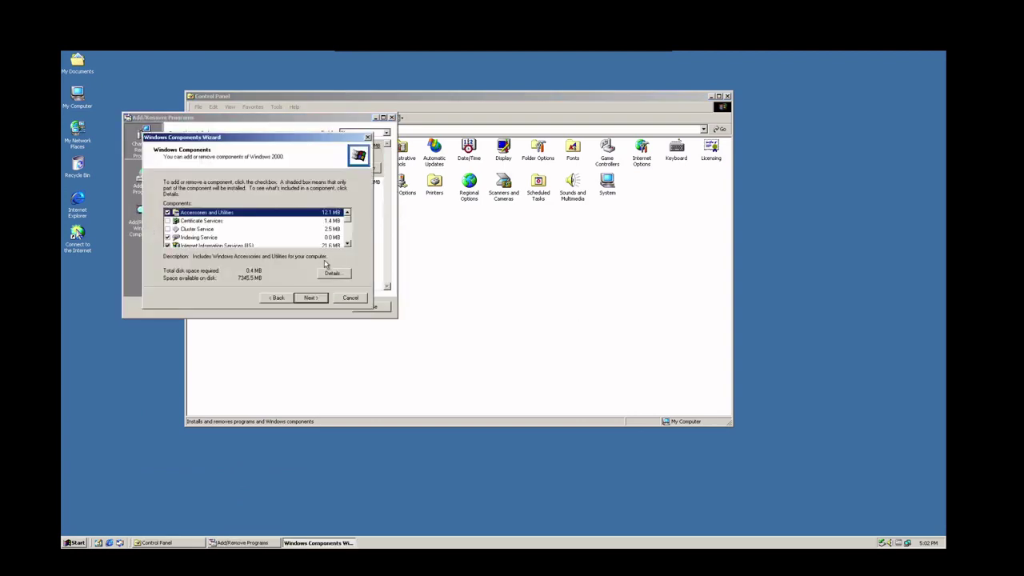
# Find Networking Services among the Windows components and show its subcomponents
pyautogui.scroll(-2, 305, 238)
pyautogui.scroll(-4, 304, 237)
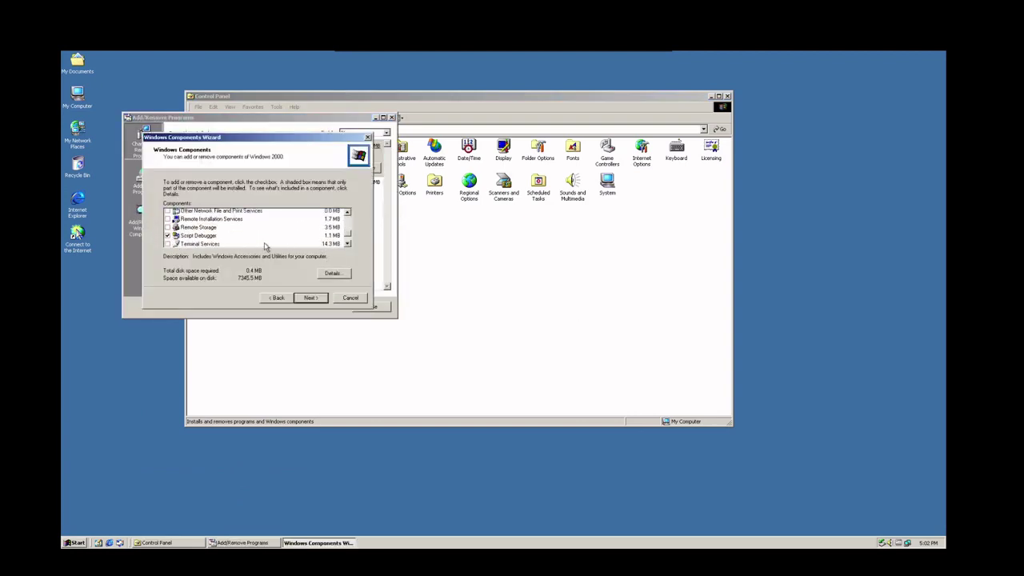
pyautogui.scroll(3, 264, 247)
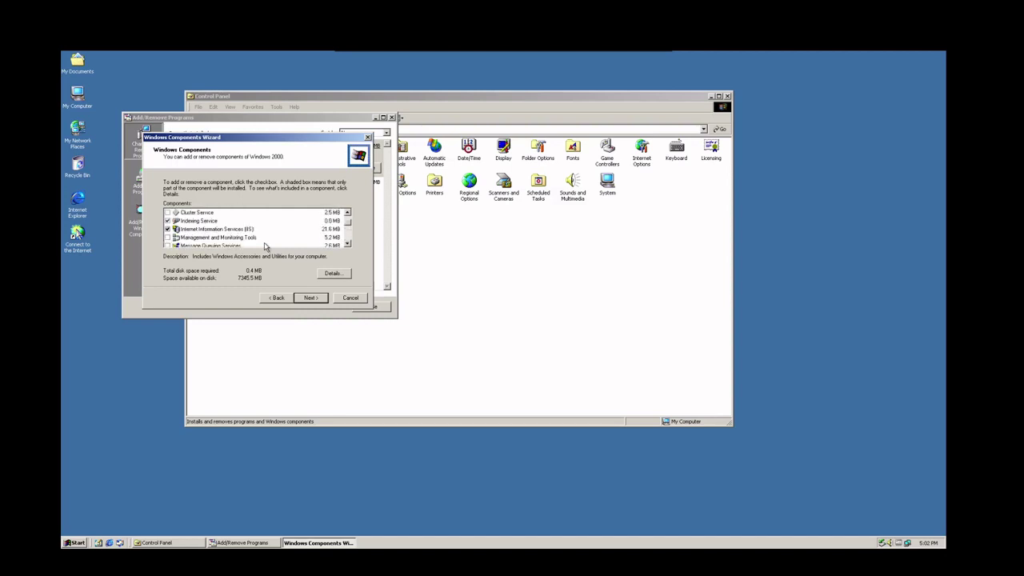
pyautogui.scroll(-1, 265, 246)
pyautogui.click(215, 230)
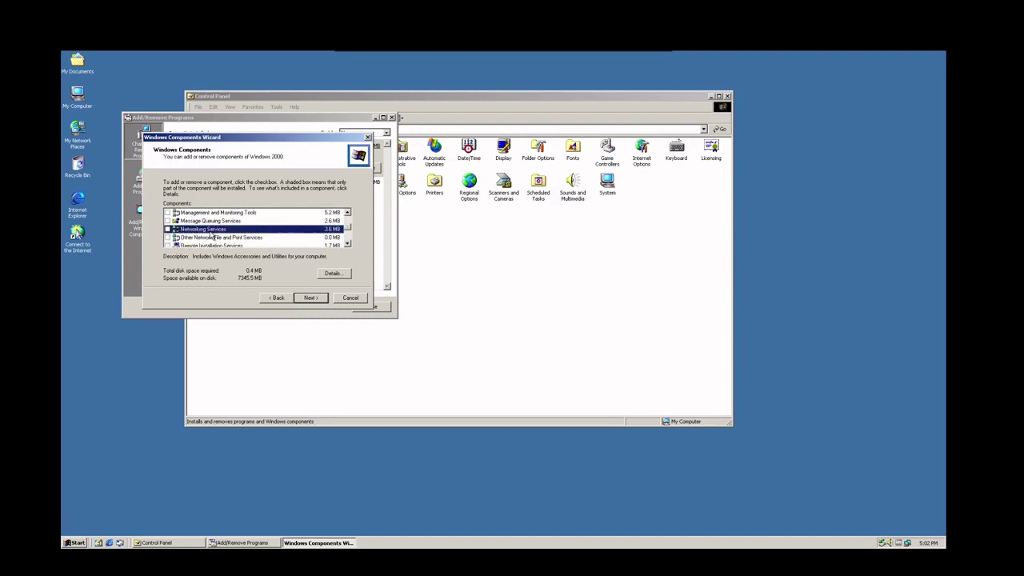
pyautogui.click(332, 272)
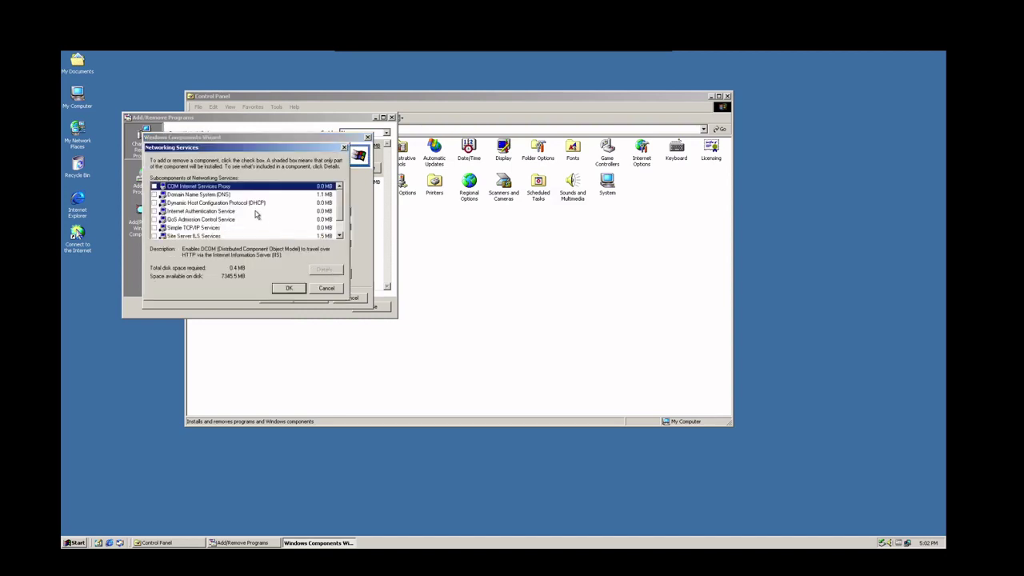
# Select Domain Name System (DNS) and Dynamic Host Configuration Protocol (DHCP) for installation, confirm, and proceed with the wizard
pyautogui.click(154, 194)
pyautogui.click(155, 203)
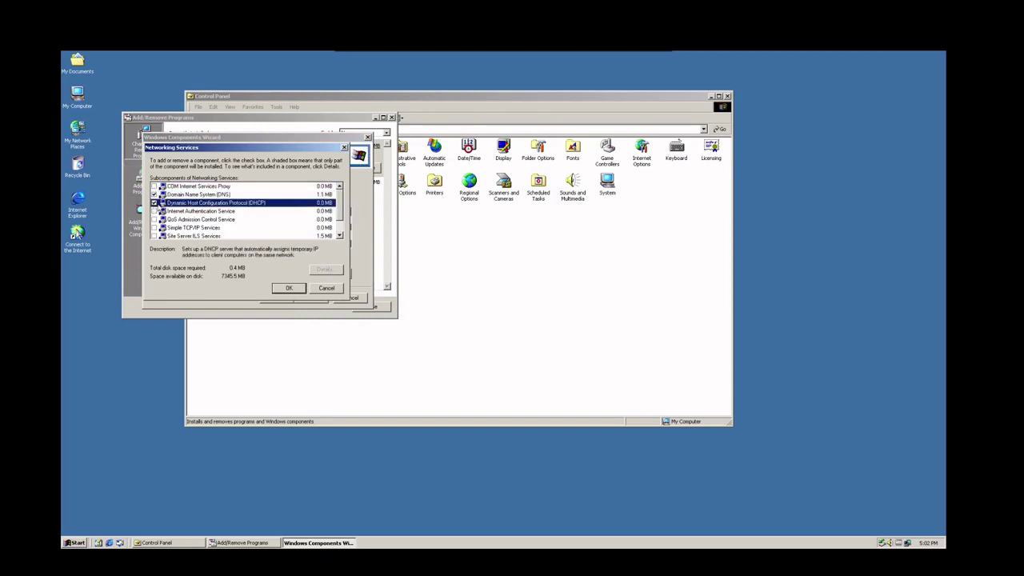
pyautogui.scroll(-1, 237, 212)
pyautogui.scroll(1, 237, 212)
pyautogui.click(291, 287)
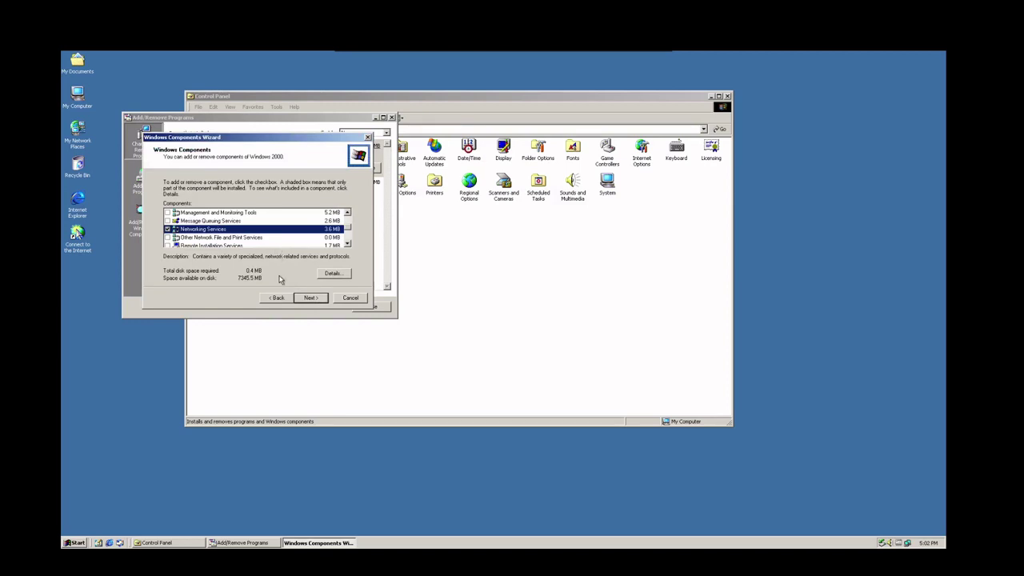
pyautogui.press('Return')
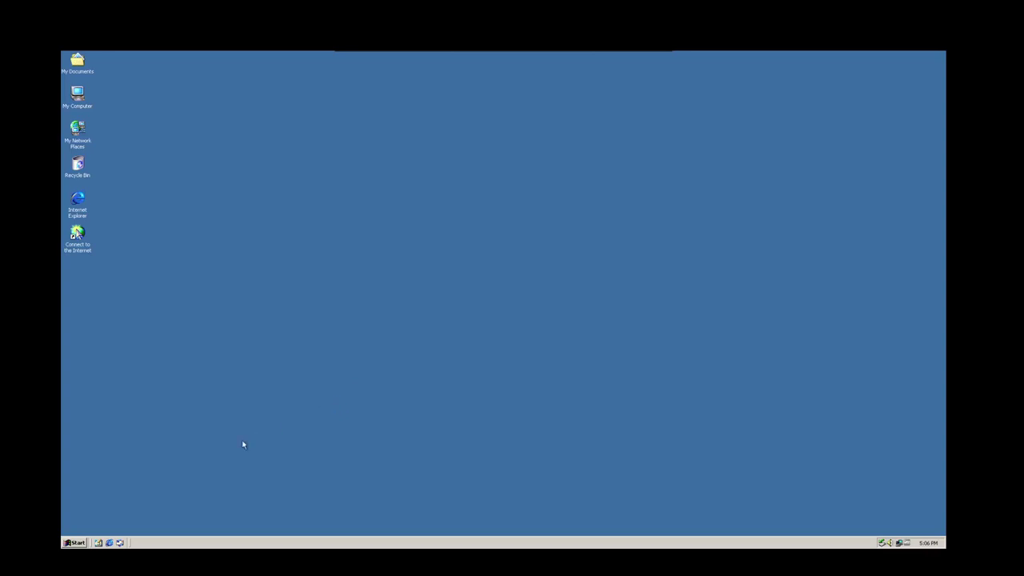
# Open the DNS administration console, check the server's Reverse Lookup Zones, and close the console
pyautogui.click(77, 543)
pyautogui.moveTo(112, 437)
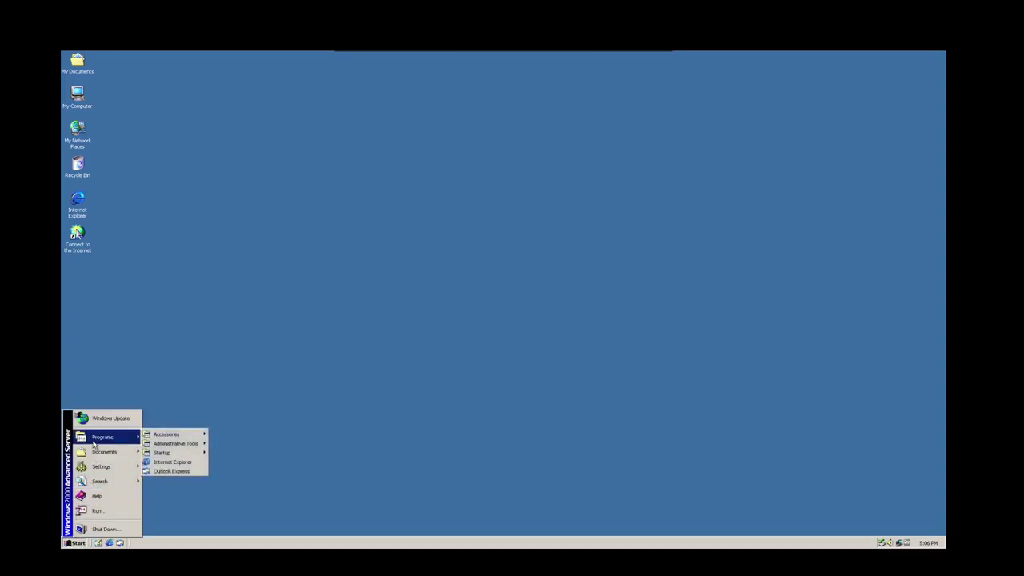
pyautogui.moveTo(199, 445)
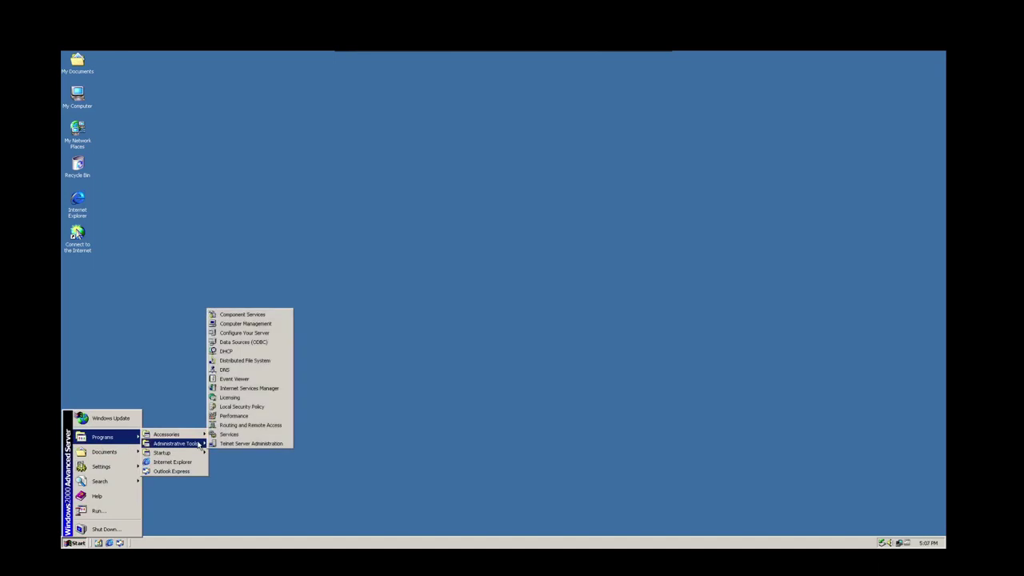
pyautogui.click(237, 371)
pyautogui.click(152, 186)
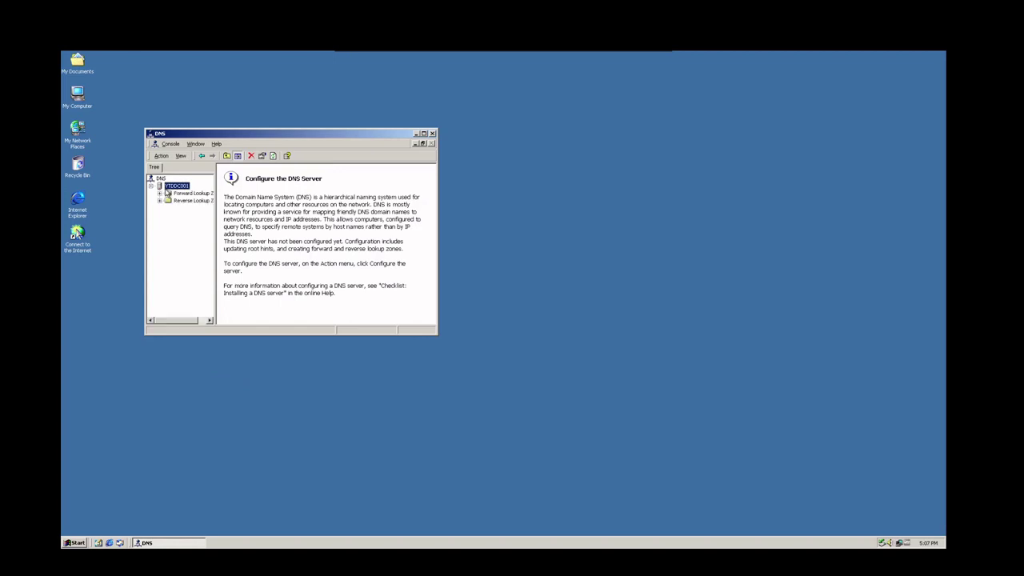
pyautogui.click(176, 200)
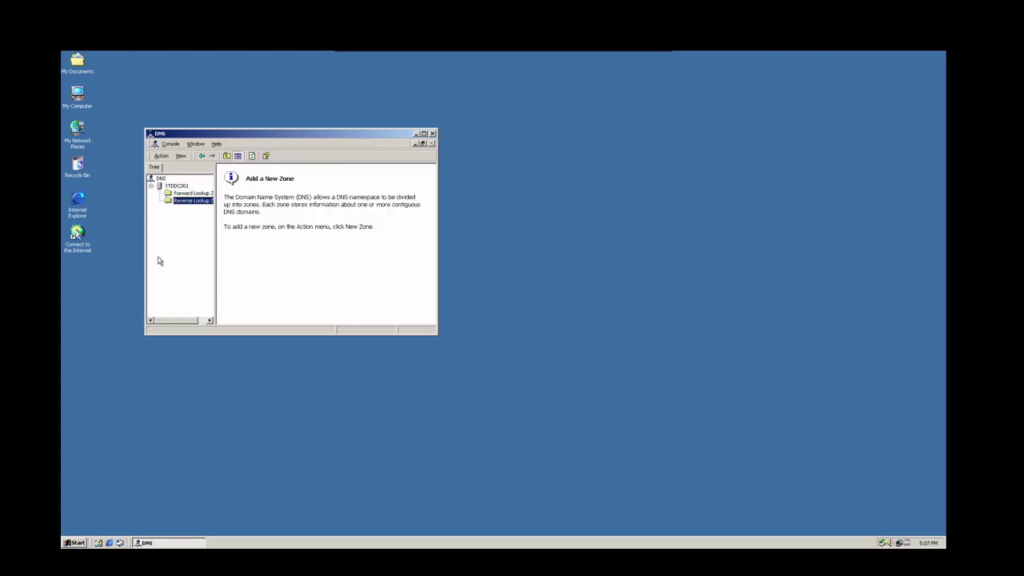
pyautogui.click(432, 134)
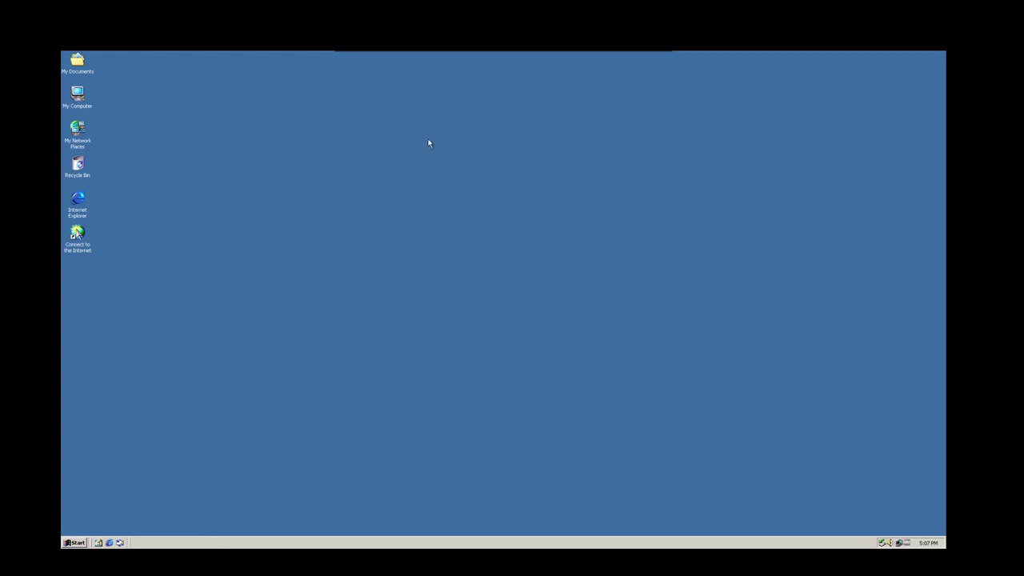
# Open the DHCP console from the administrative tools
pyautogui.click(78, 542)
pyautogui.moveTo(116, 438)
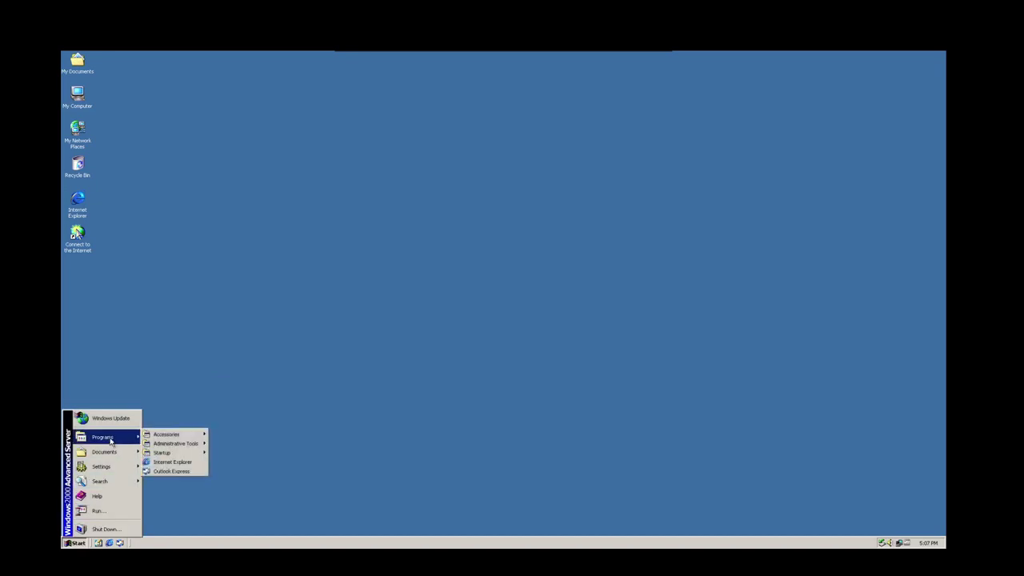
pyautogui.moveTo(176, 446)
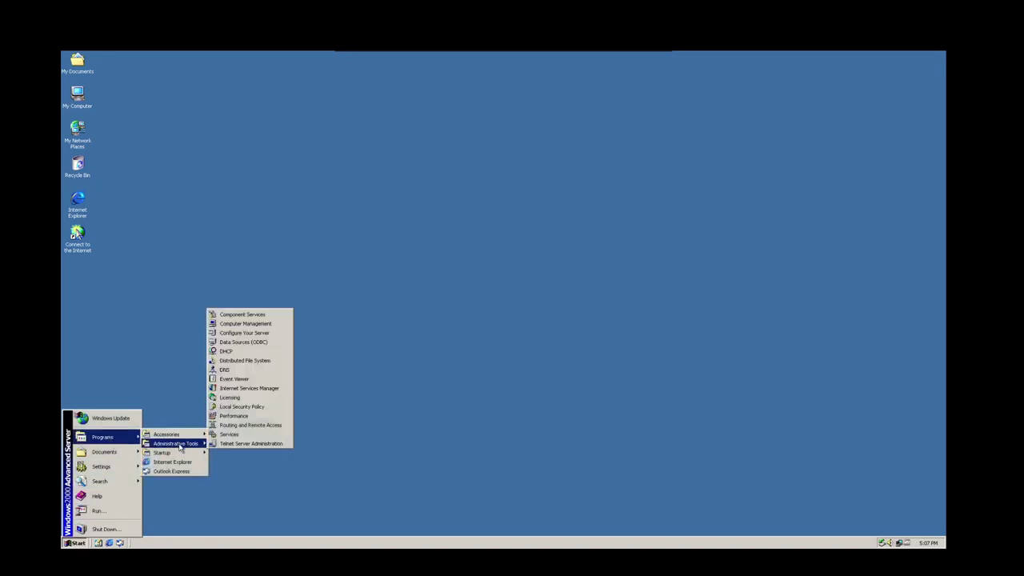
pyautogui.click(255, 351)
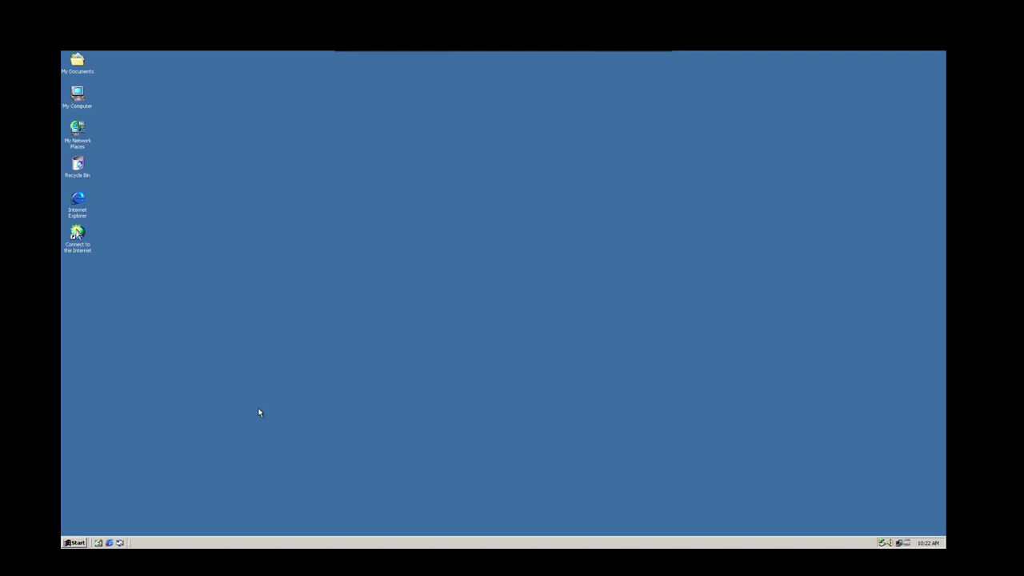
# Launch the Active Directory Installation Wizard by running dcpromo
pyautogui.click(72, 542)
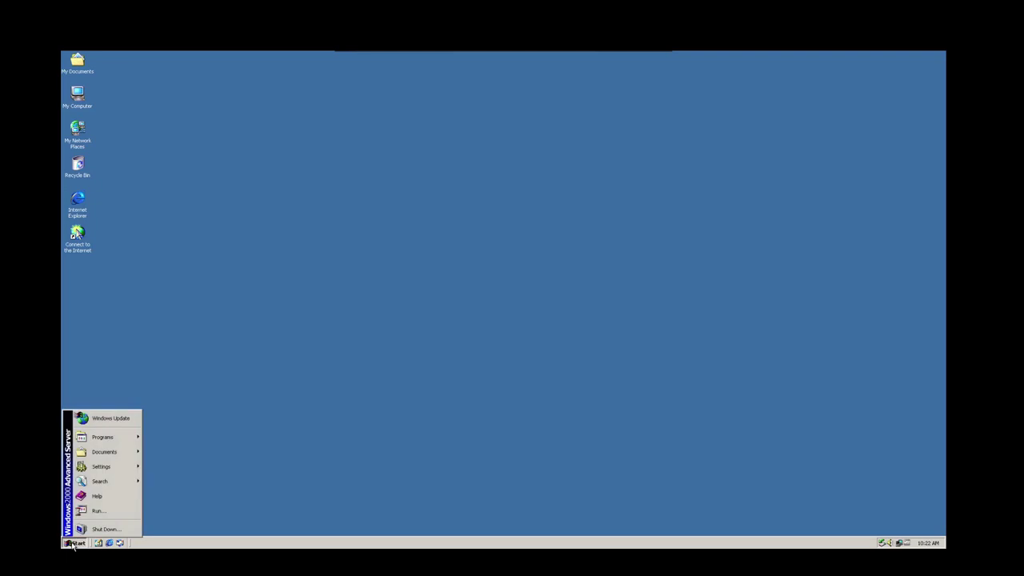
pyautogui.click(99, 511)
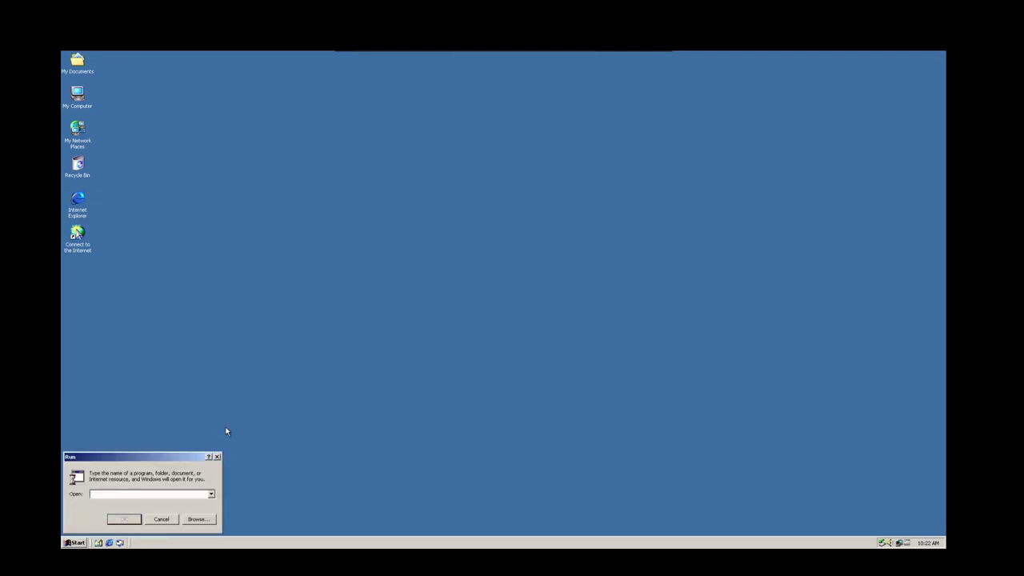
pyautogui.write('dcpromo')
pyautogui.press('Return')
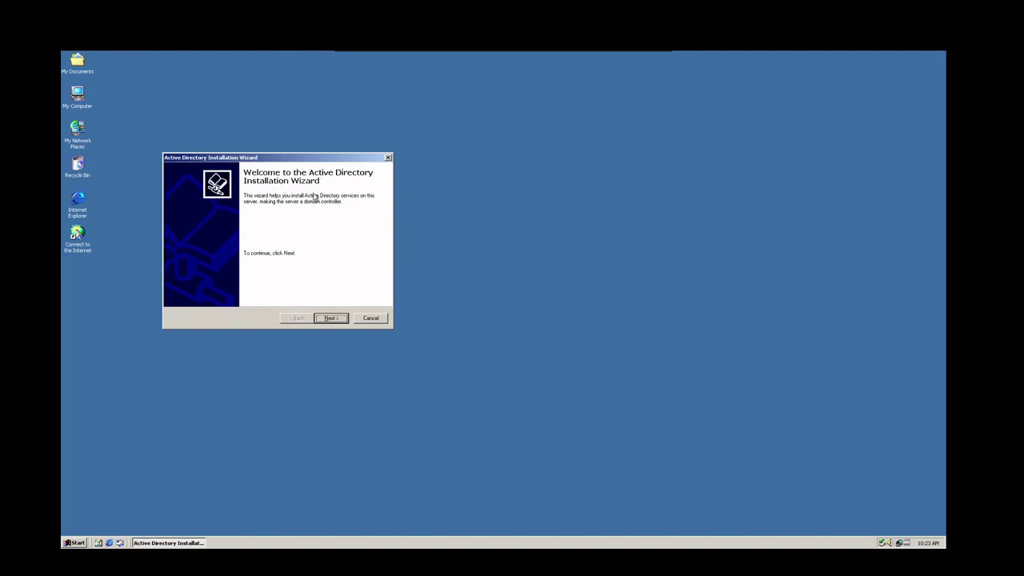
# Proceed past the welcome page, accepting a domain controller for a new domain and a new domain tree
pyautogui.click(331, 319)
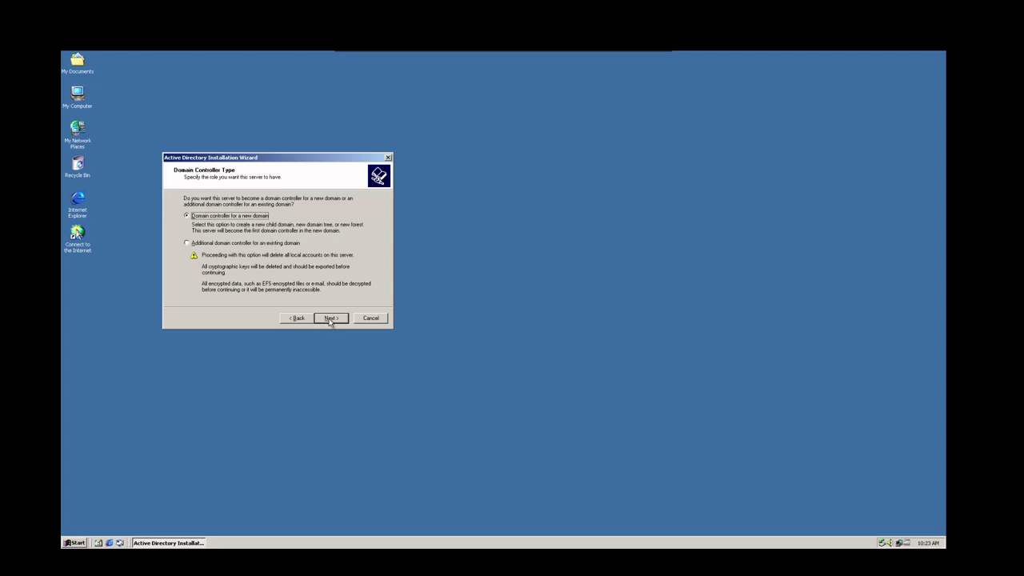
pyautogui.click(329, 318)
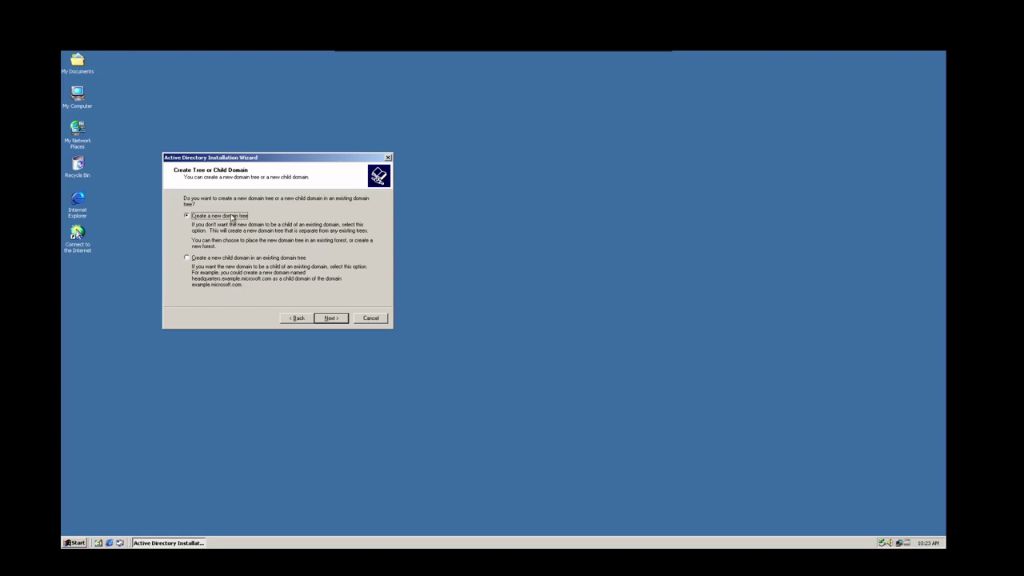
pyautogui.click(331, 318)
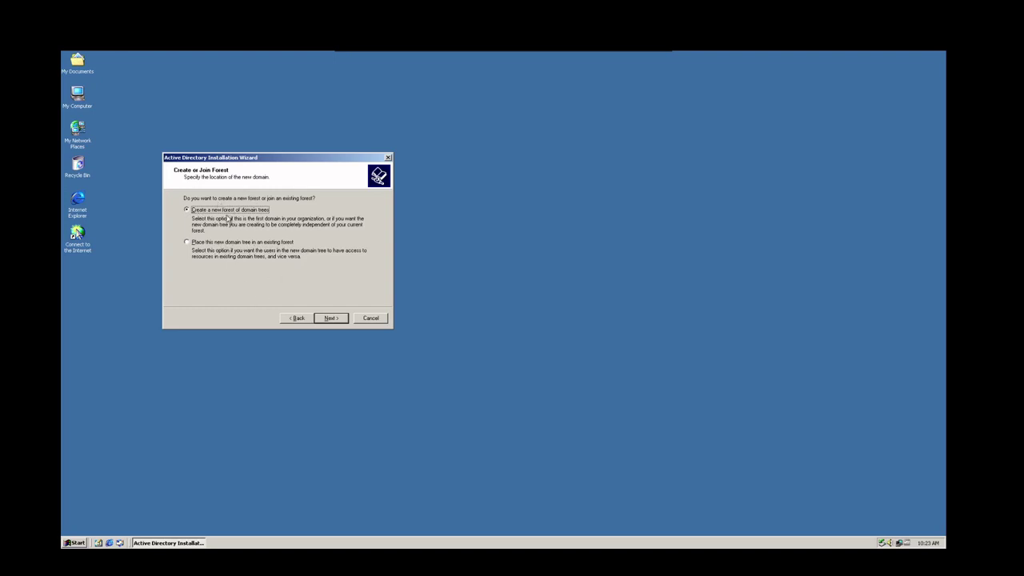
# Create a new forest of domain trees with the full DNS name YTD.local, accepting YTD as the NetBIOS name
pyautogui.click(330, 318)
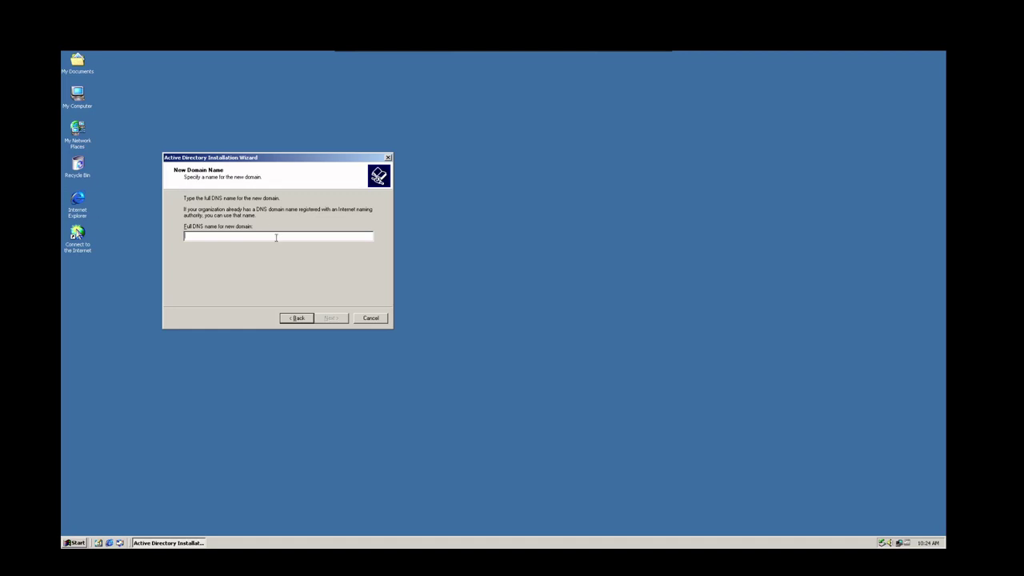
pyautogui.write('YTD.local')
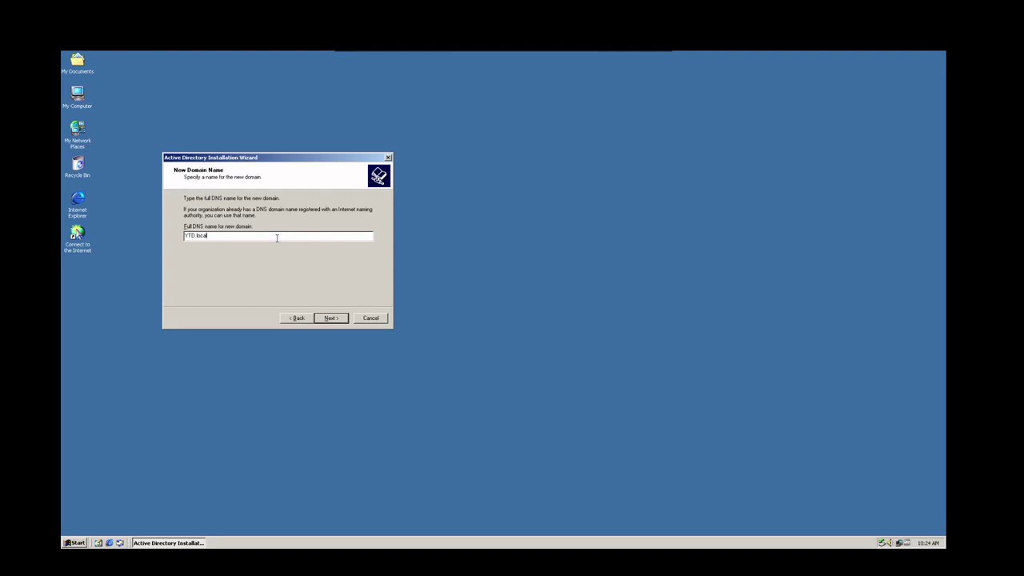
pyautogui.click(332, 316)
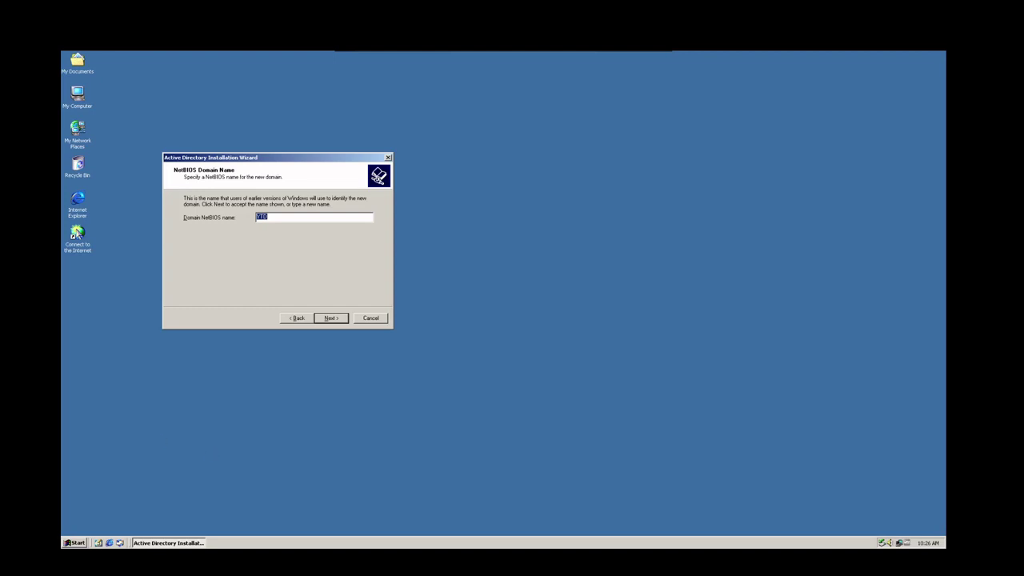
pyautogui.press('Return')
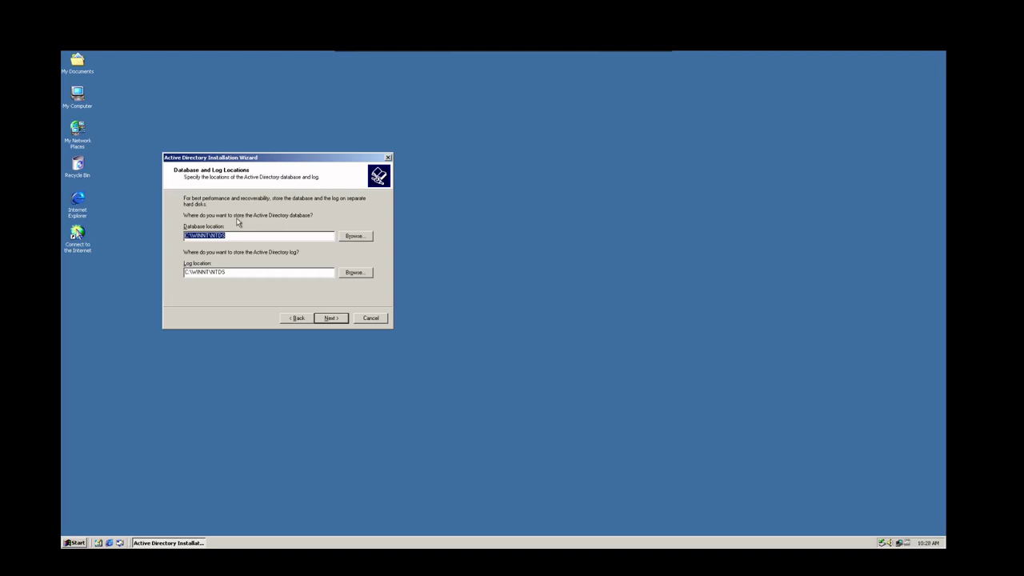
# Accept the default database, log and Sysvol folder locations, and have DNS installed and configured on this computer
pyautogui.click(335, 322)
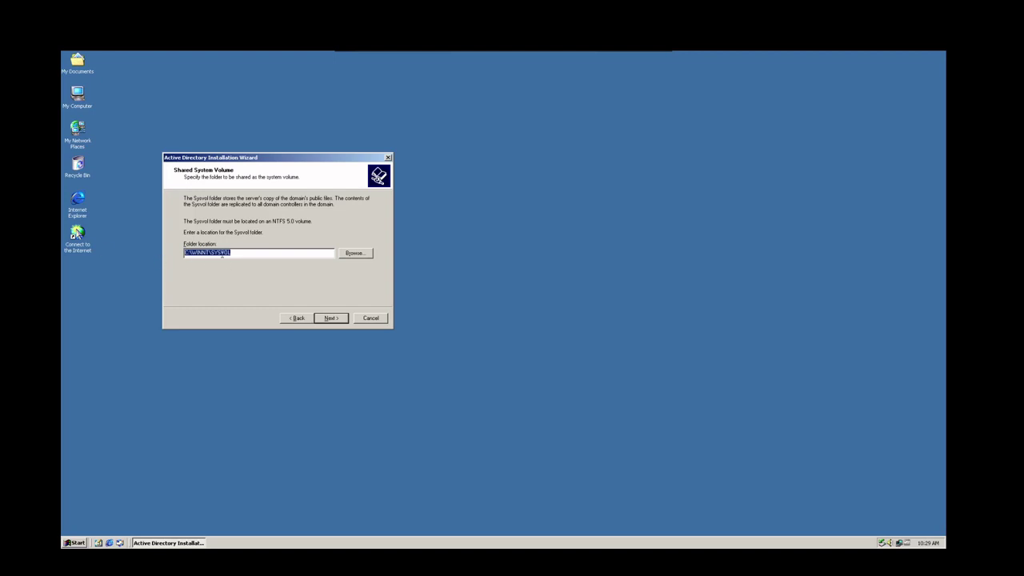
pyautogui.click(329, 319)
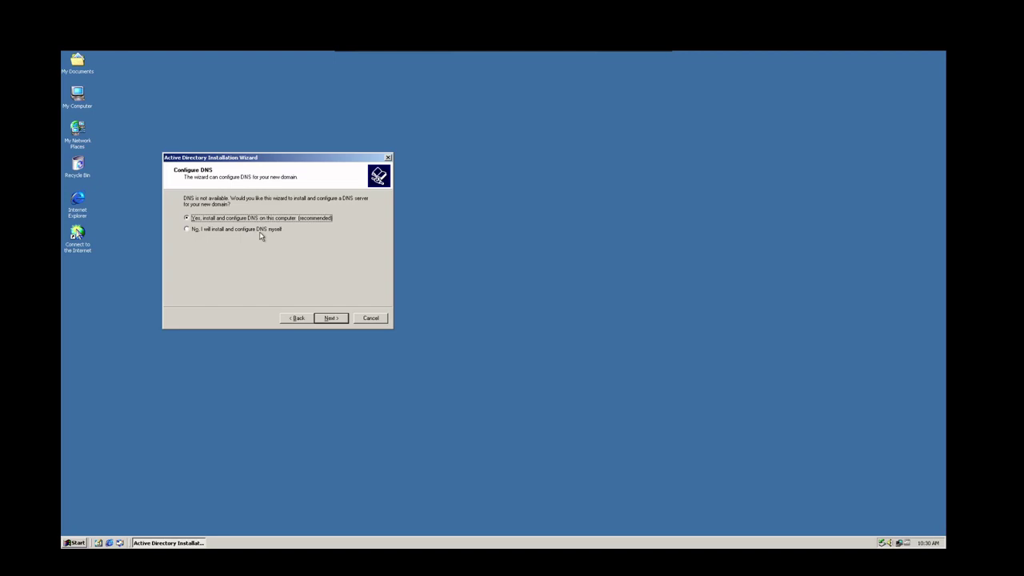
pyautogui.press('Return')
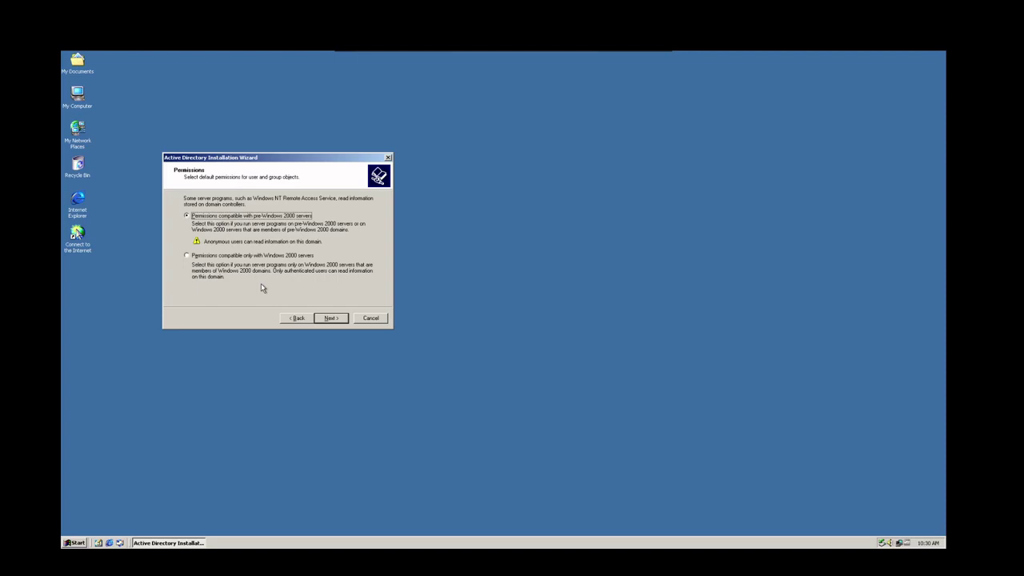
# Choose permissions compatible only with Windows 2000 servers, continue past the restore mode password page, and confirm the summary to start the installation
pyautogui.click(230, 255)
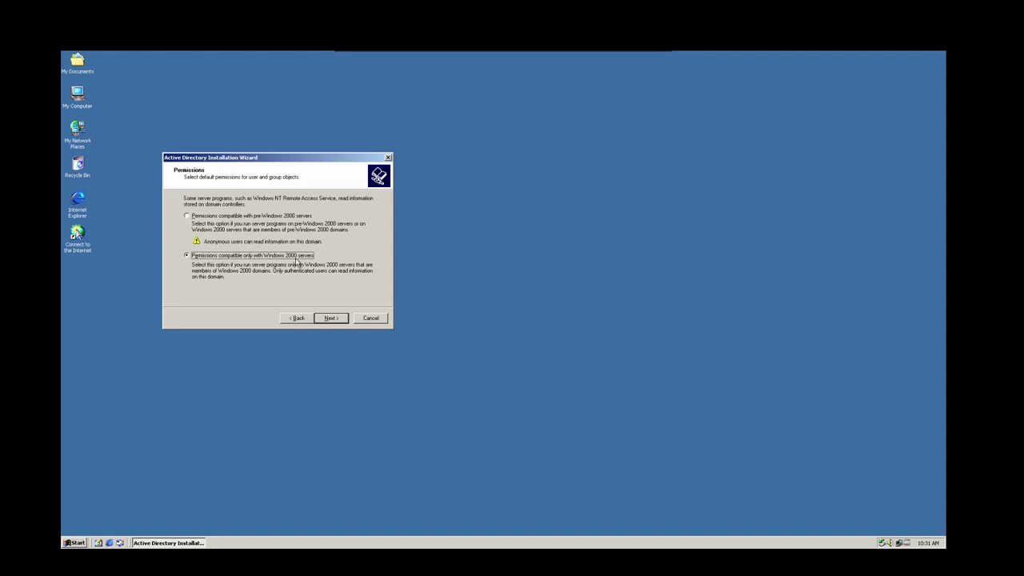
pyautogui.click(330, 318)
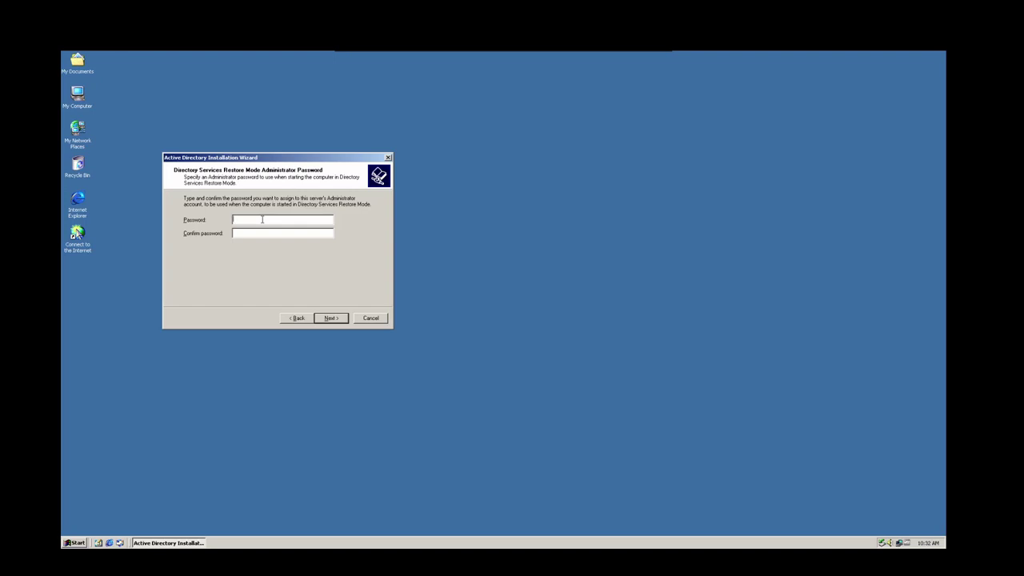
pyautogui.click(331, 319)
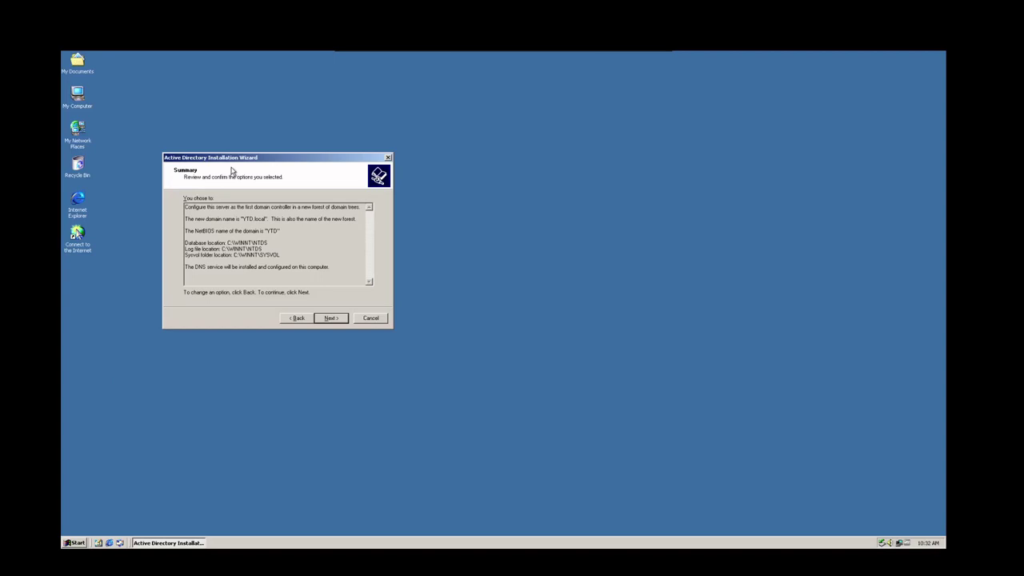
pyautogui.click(336, 320)
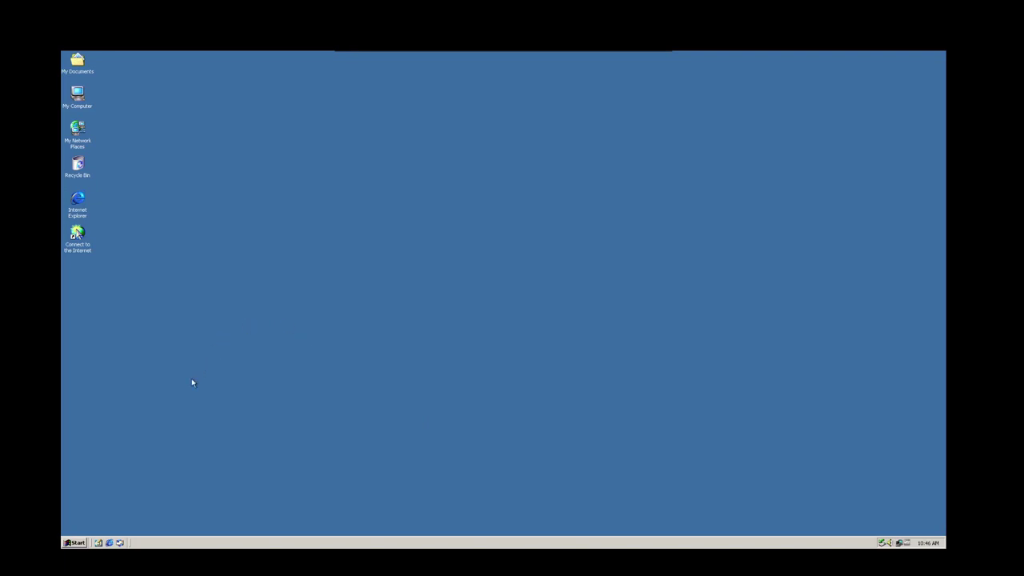
# Open Active Directory Users and Computers in a maximized window and expand the YTD.local domain
pyautogui.click(76, 542)
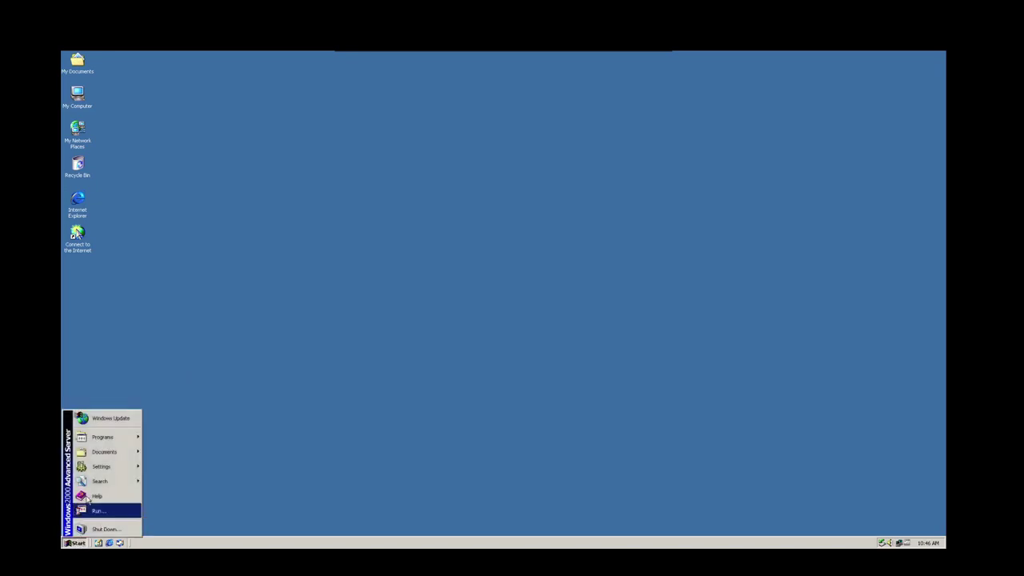
pyautogui.moveTo(107, 437)
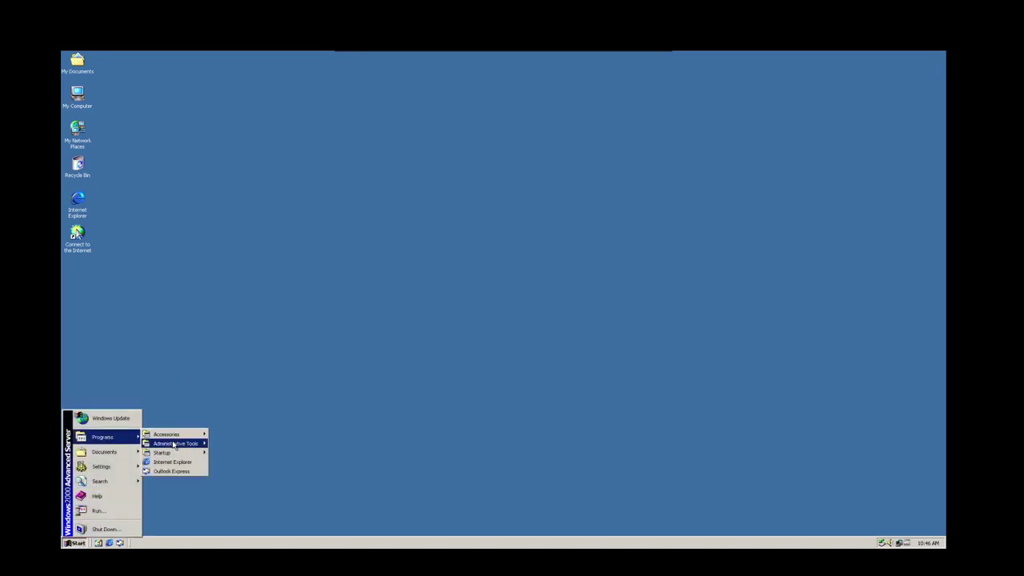
pyautogui.moveTo(175, 443)
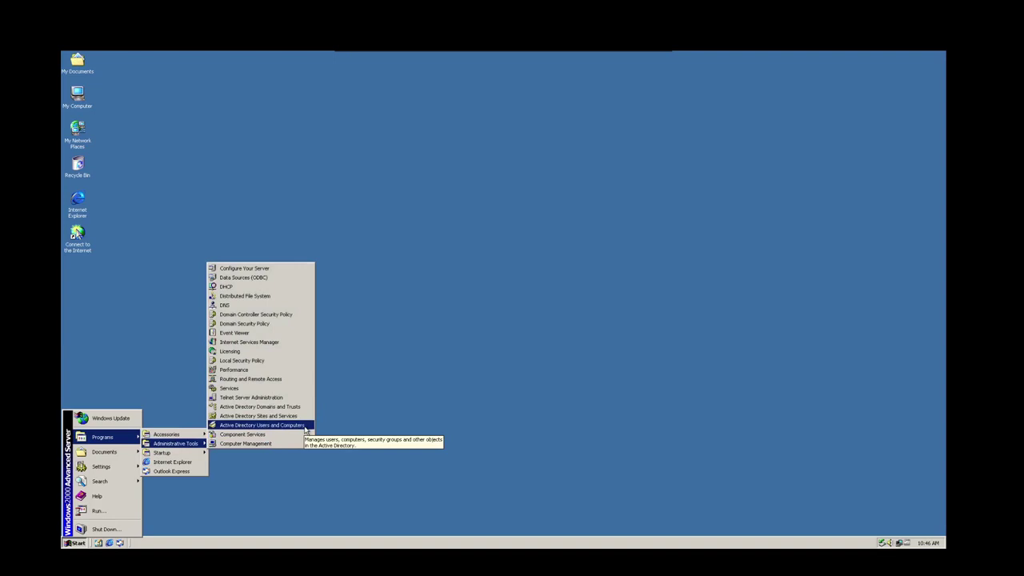
pyautogui.click(264, 425)
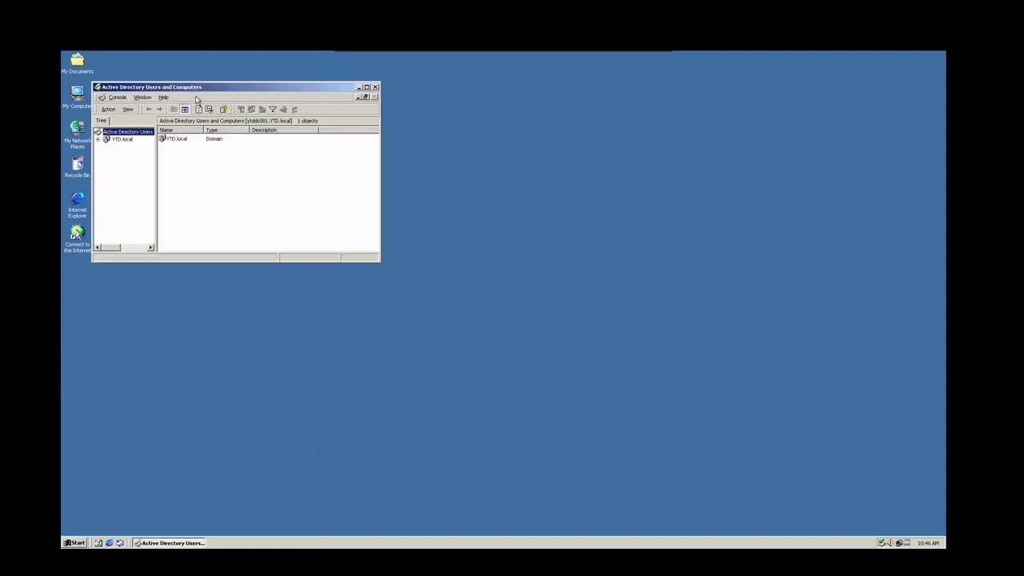
pyautogui.doubleClick(204, 88)
pyautogui.click(66, 106)
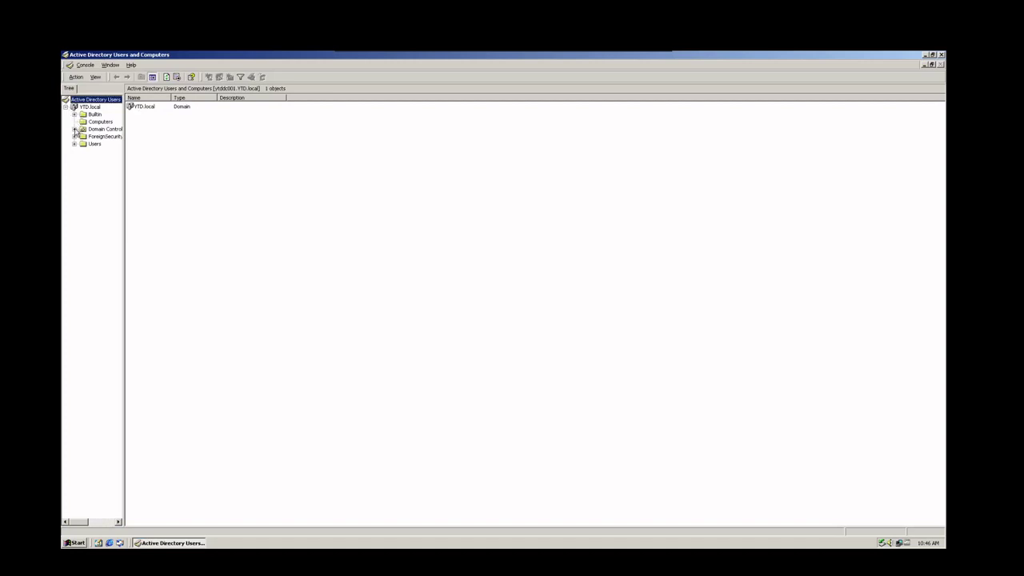
# Check the properties of the YTDDC001 domain controller, view the YTD.local containers, and close the console
pyautogui.click(98, 129)
pyautogui.click(141, 108)
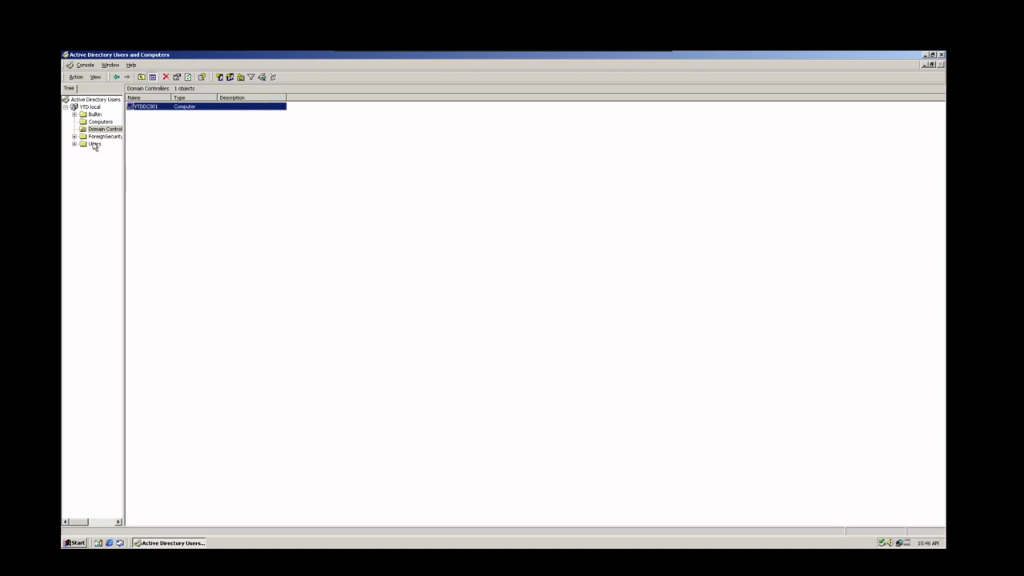
pyautogui.rightClick(143, 110)
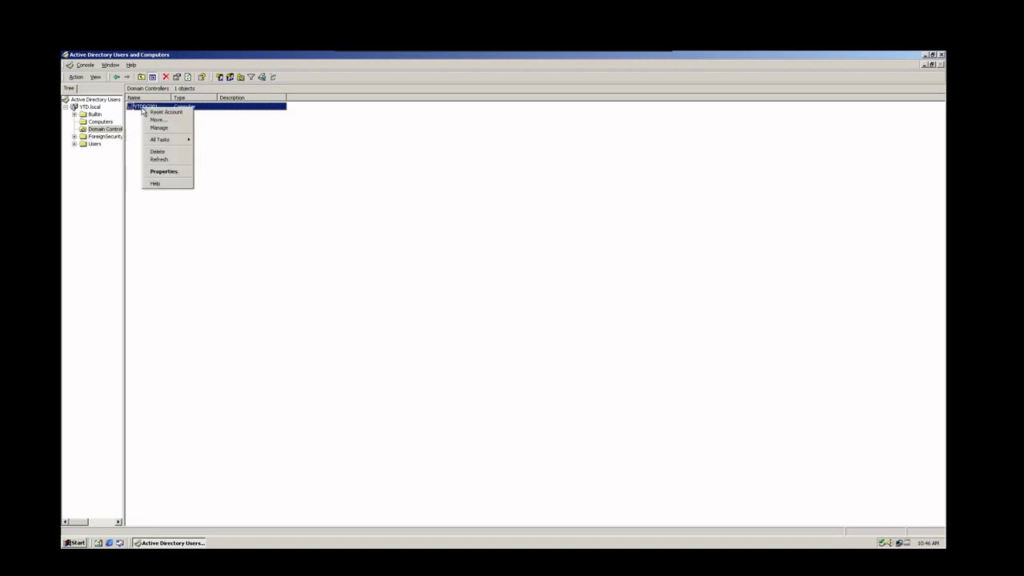
pyautogui.click(164, 171)
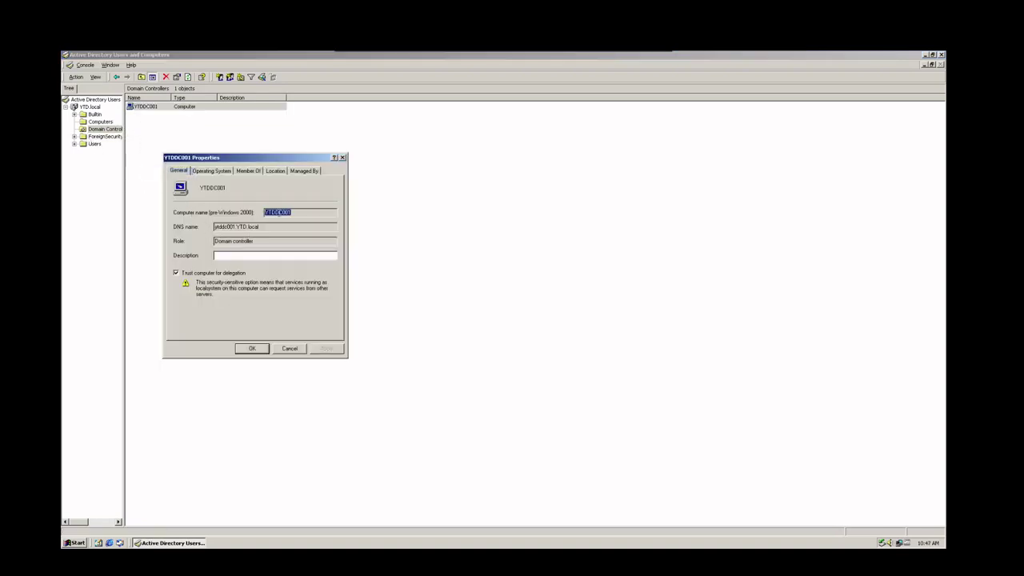
pyautogui.click(222, 173)
pyautogui.moveTo(268, 185); pyautogui.dragTo(213, 185)
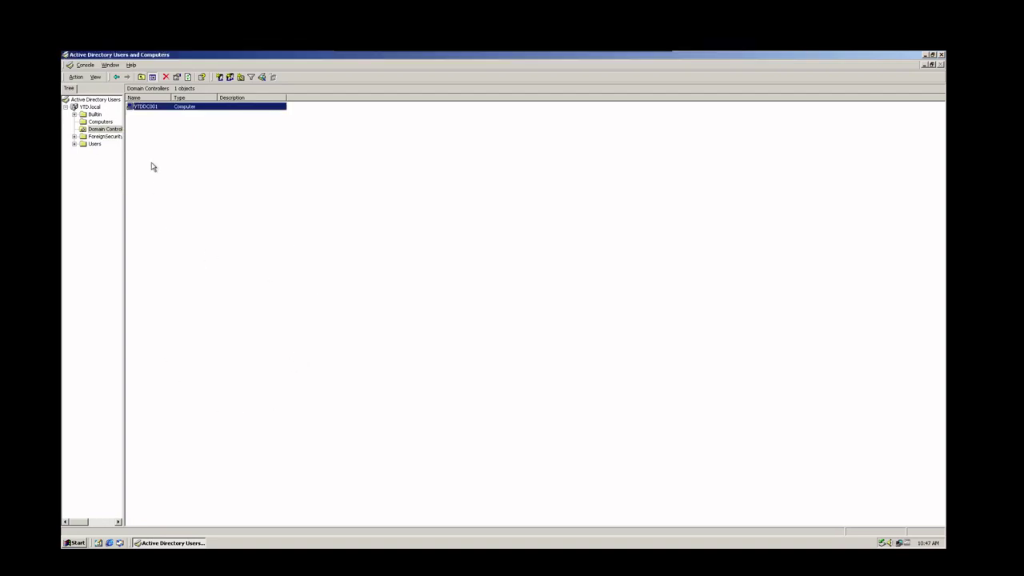
pyautogui.click(91, 107)
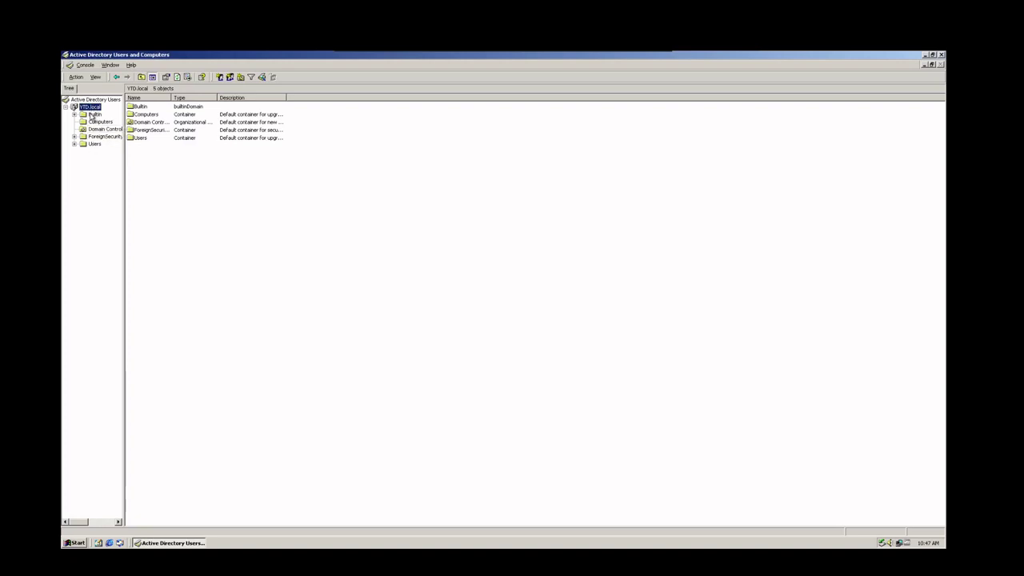
pyautogui.click(941, 55)
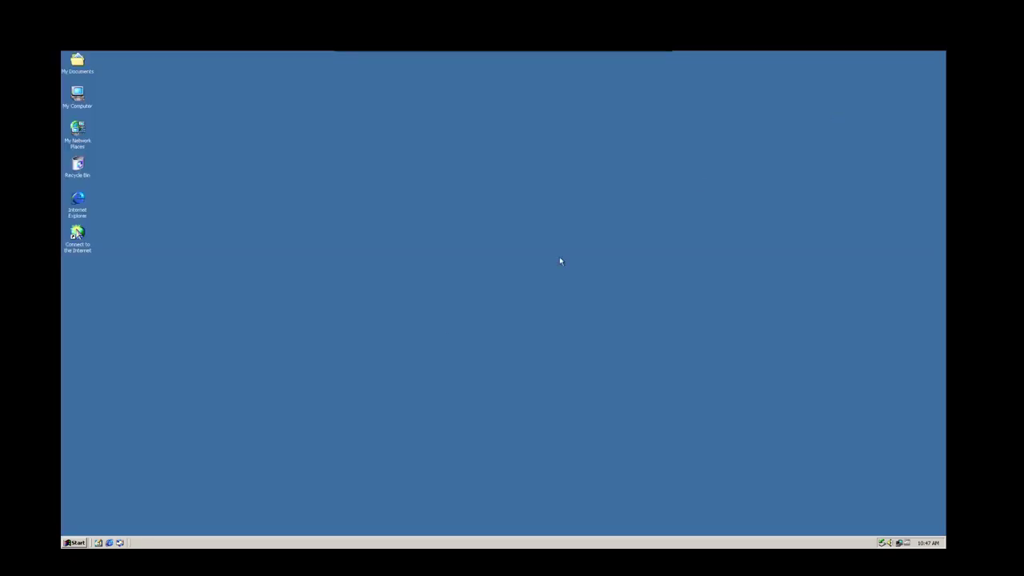
# Open the DNS console and display the records of the ytd.local zone under the server's Forward Lookup Zones
pyautogui.click(75, 542)
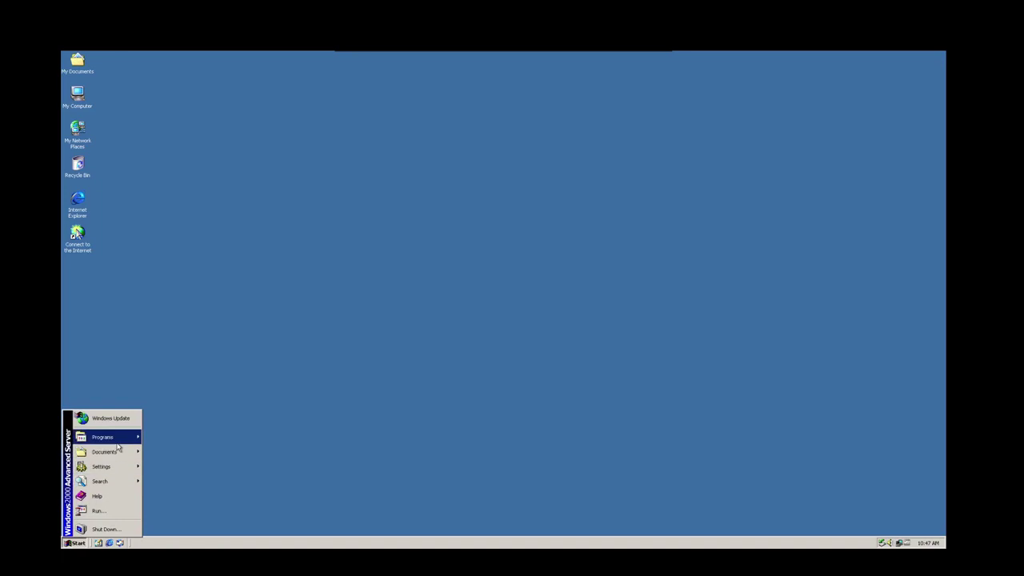
pyautogui.moveTo(116, 438)
pyautogui.moveTo(198, 446)
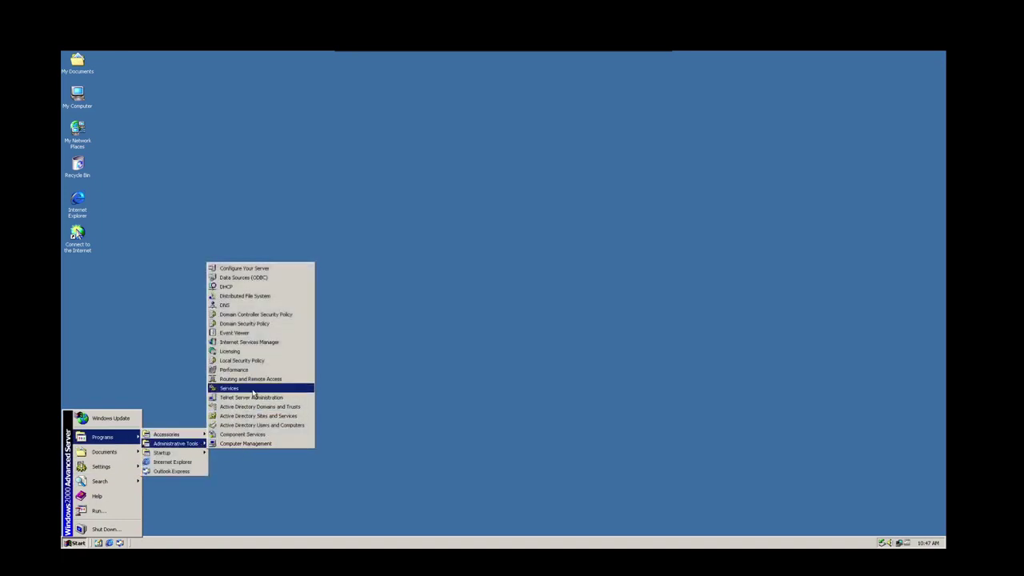
pyautogui.click(267, 305)
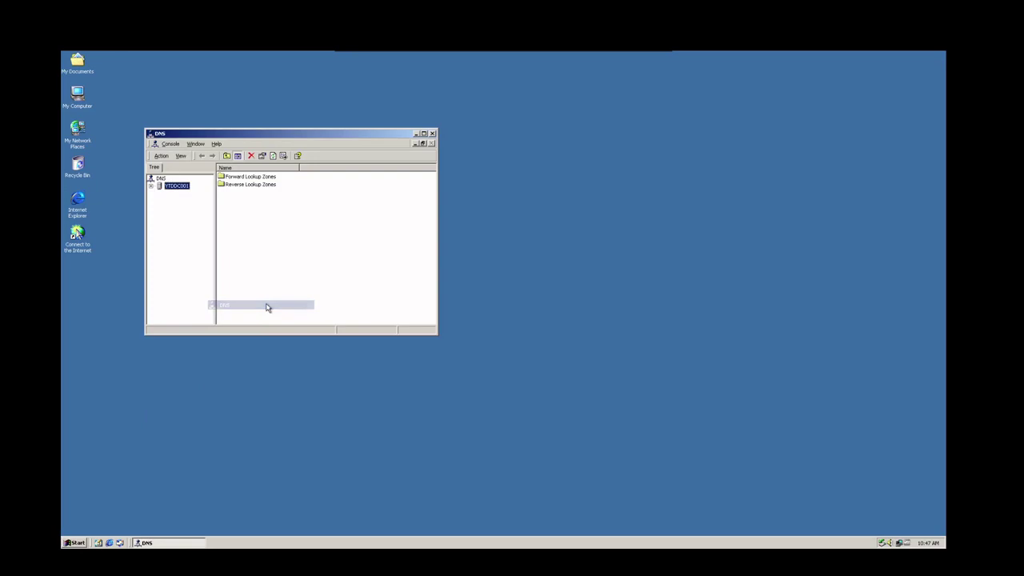
pyautogui.doubleClick(174, 186)
pyautogui.doubleClick(177, 194)
pyautogui.doubleClick(187, 208)
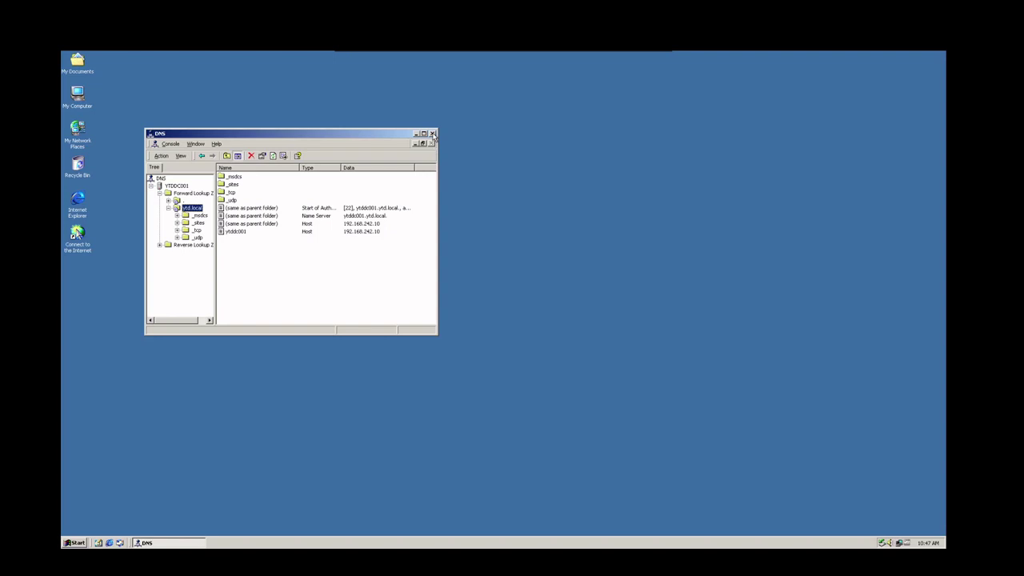
# Start a new zone under Reverse Lookup Zones, keeping Standard primary as the zone type
pyautogui.click(168, 245)
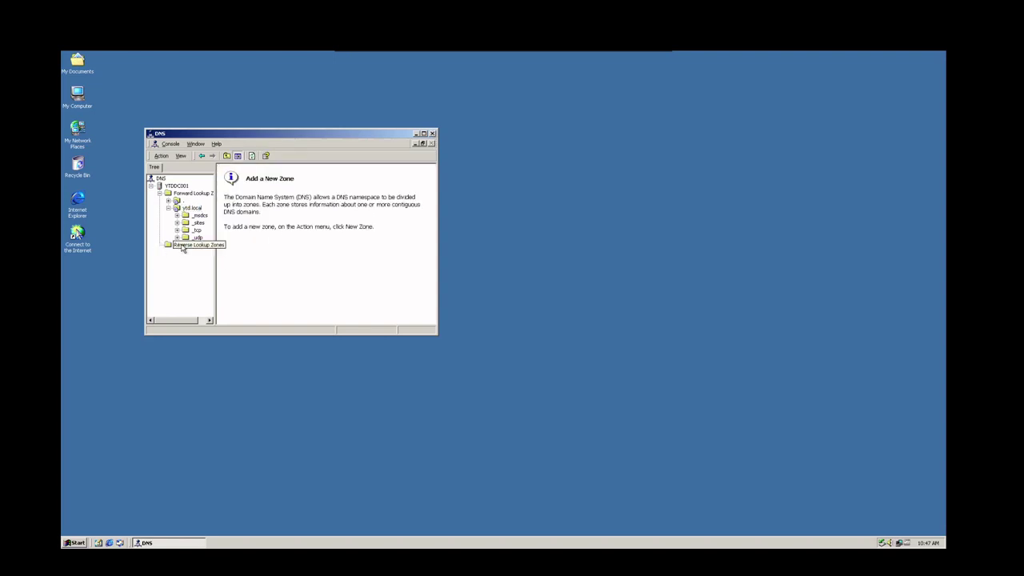
pyautogui.rightClick(182, 248)
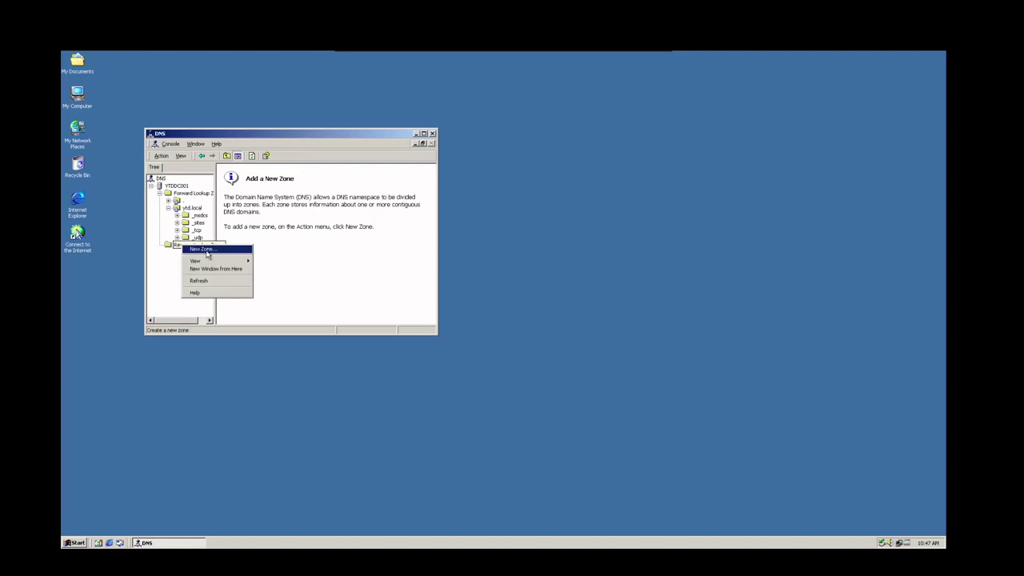
pyautogui.click(206, 252)
pyautogui.click(328, 302)
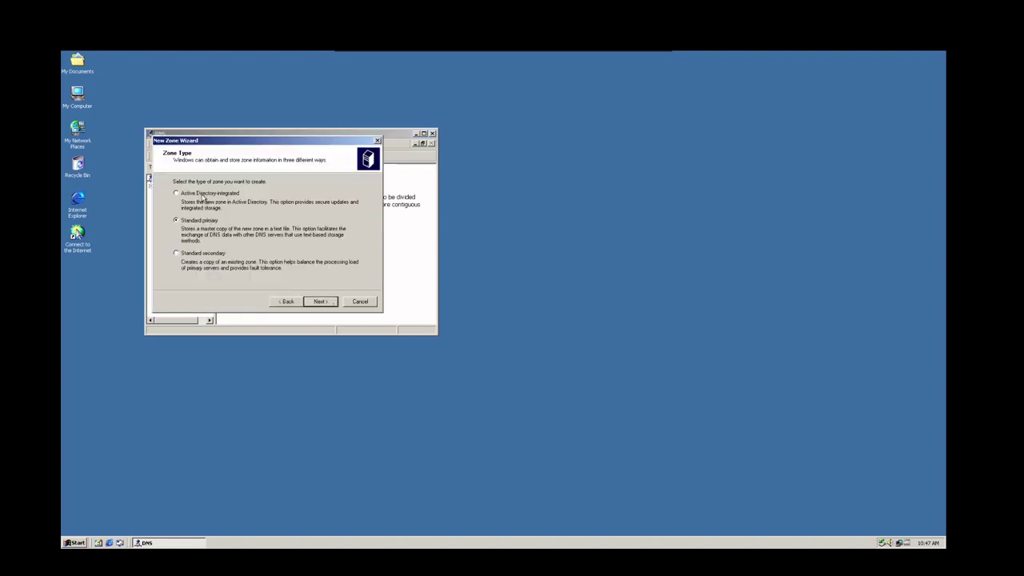
pyautogui.click(325, 307)
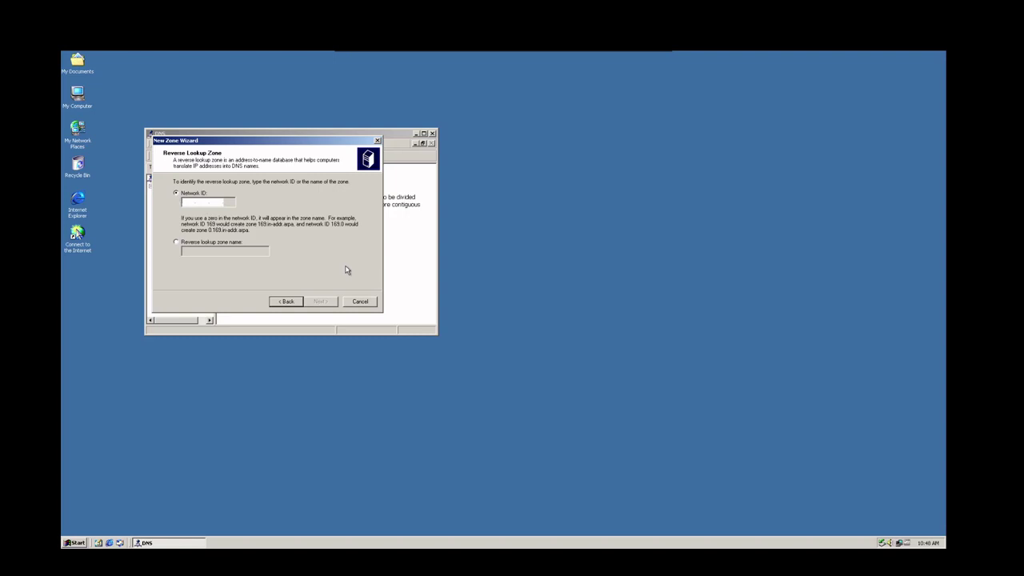
# Finish the reverse lookup zone with network ID 192.168.242 and the default new zone file, and view its name server record
pyautogui.write('192.168.242.')
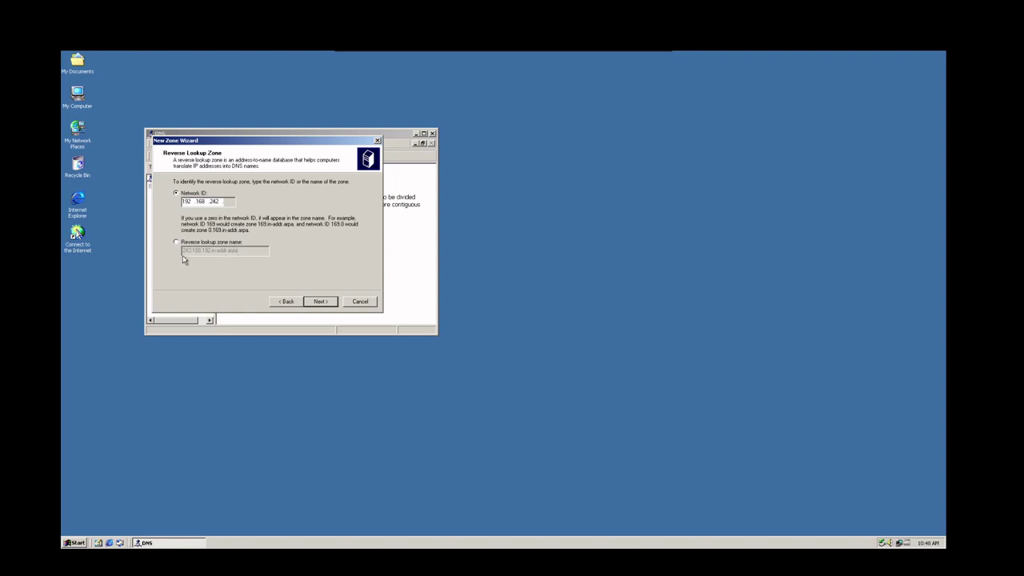
pyautogui.click(325, 304)
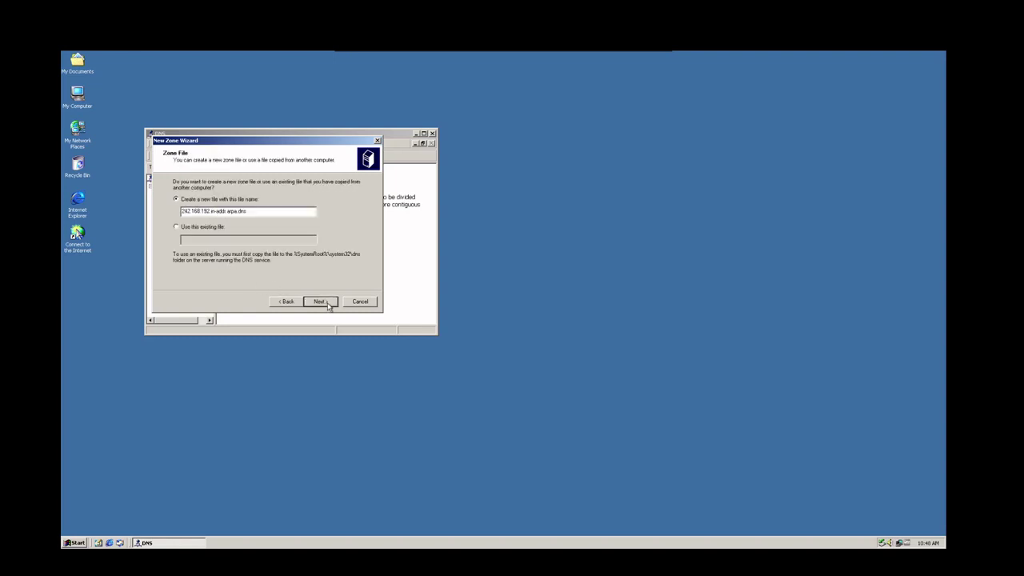
pyautogui.click(319, 305)
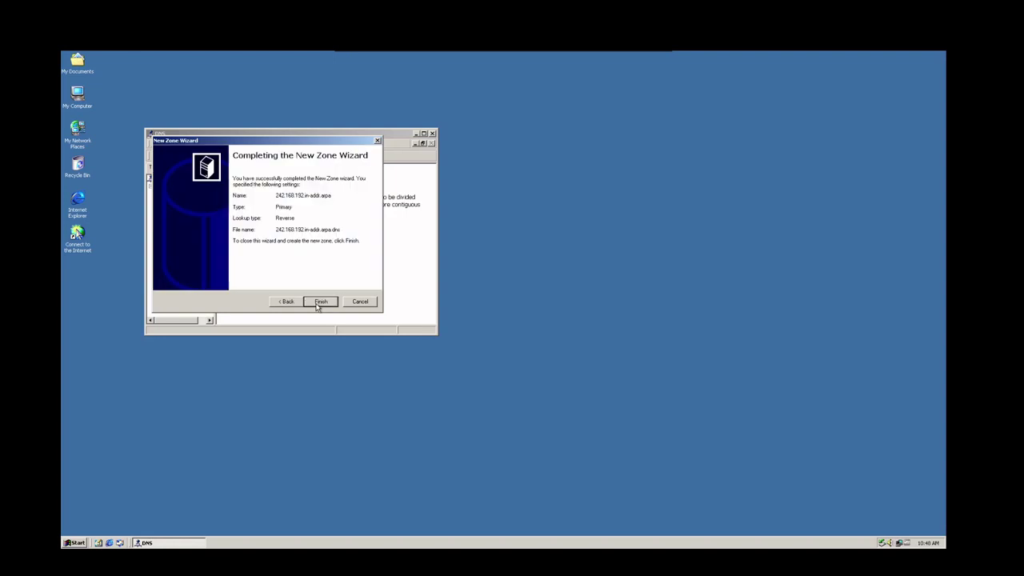
pyautogui.click(319, 304)
pyautogui.click(186, 254)
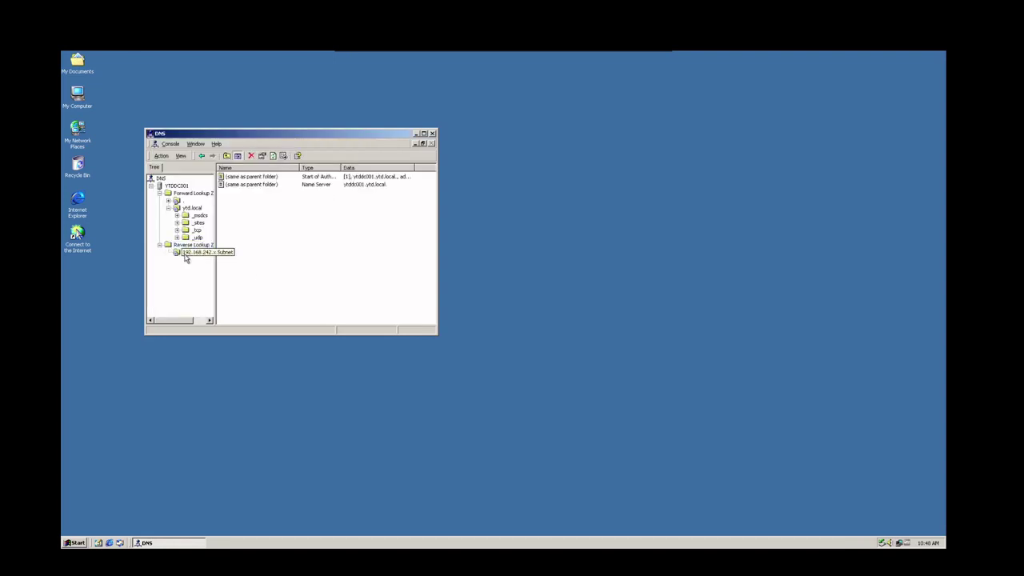
pyautogui.click(379, 186)
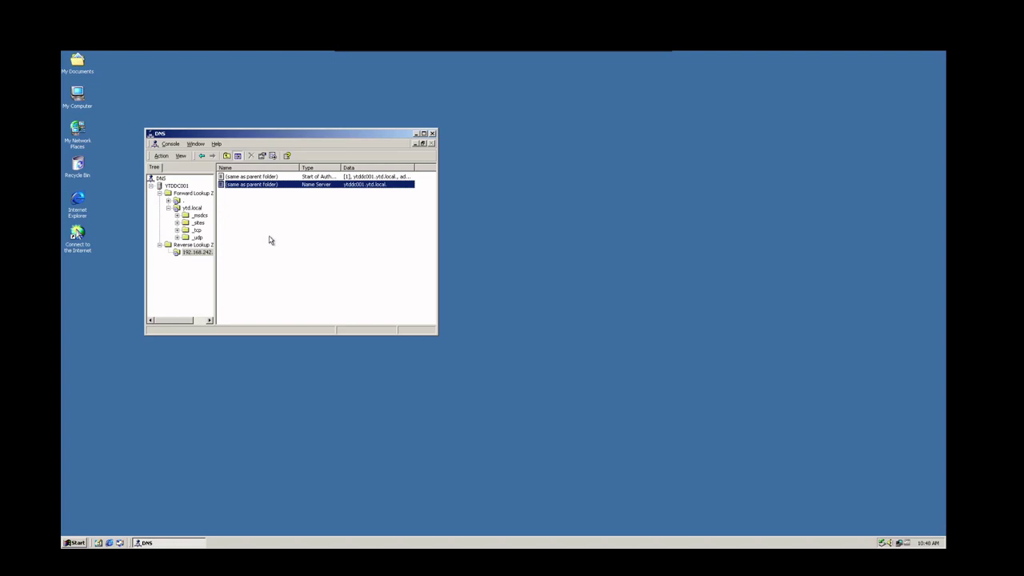
# Close the DNS console and open the DHCP administrative console
pyautogui.click(433, 140)
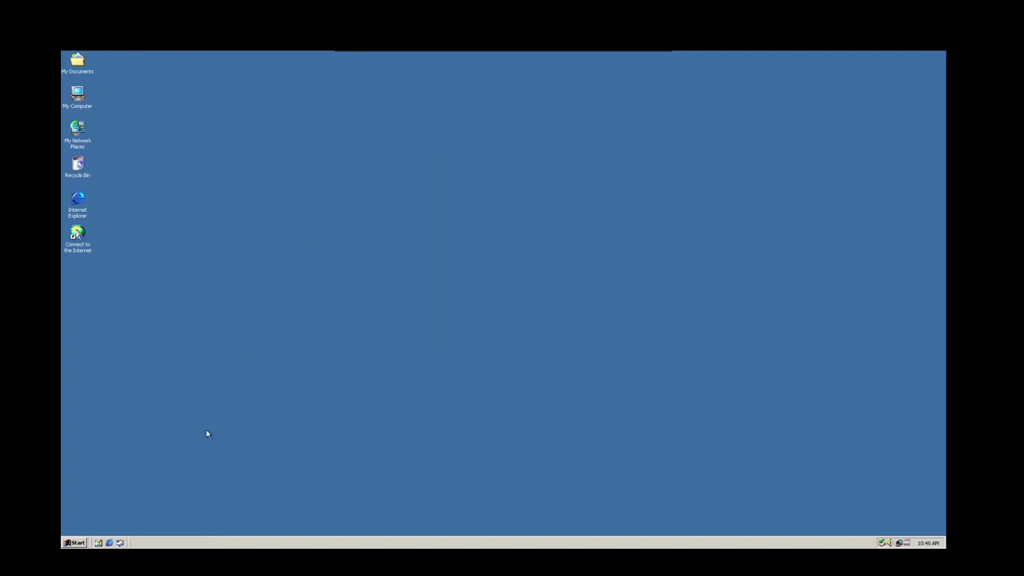
pyautogui.click(73, 543)
pyautogui.moveTo(105, 443)
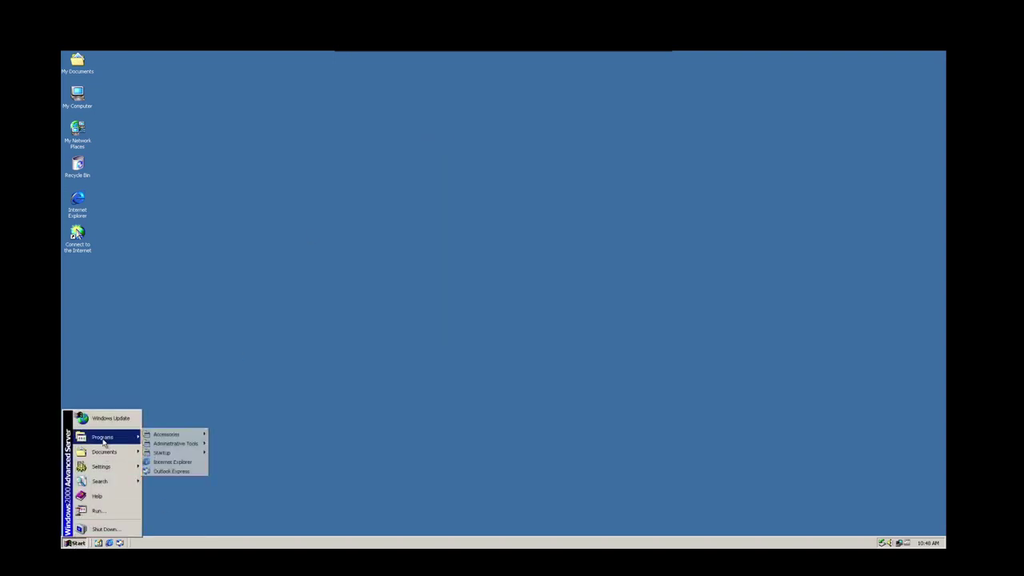
pyautogui.moveTo(193, 445)
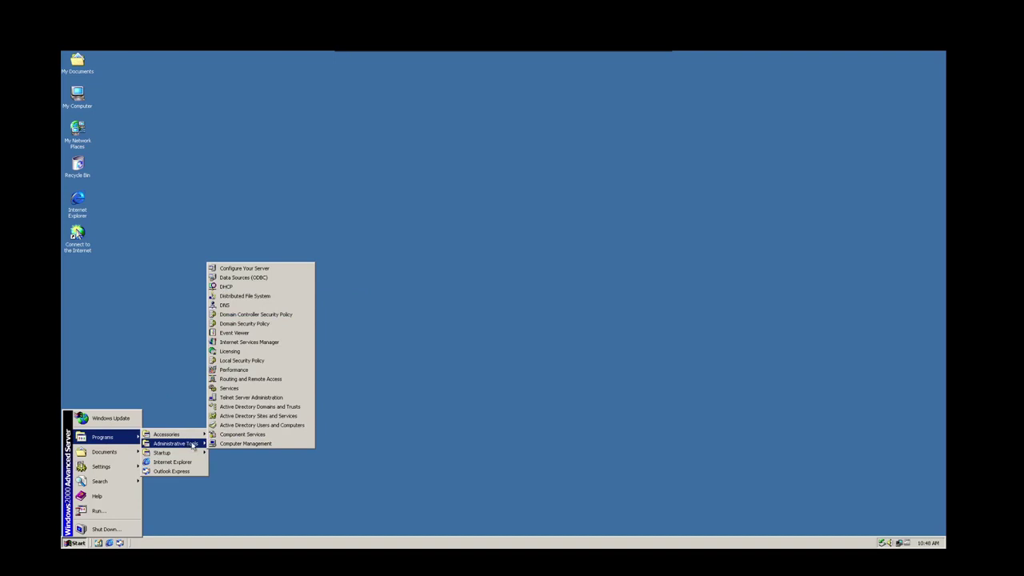
pyautogui.click(223, 289)
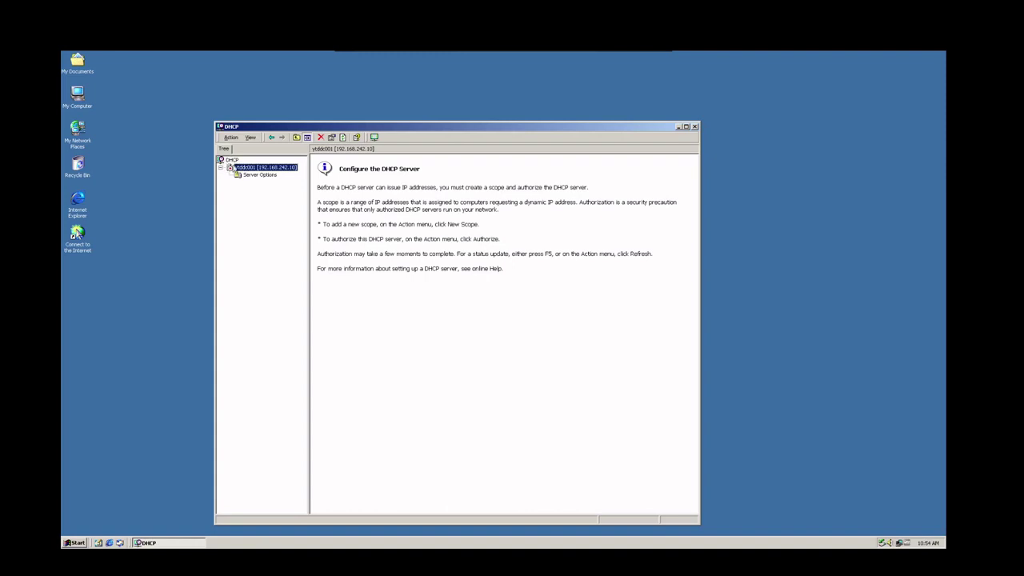
# Start a new scope on the ytddc001 DHCP server and name it 2KYTD
pyautogui.rightClick(249, 166)
pyautogui.click(278, 184)
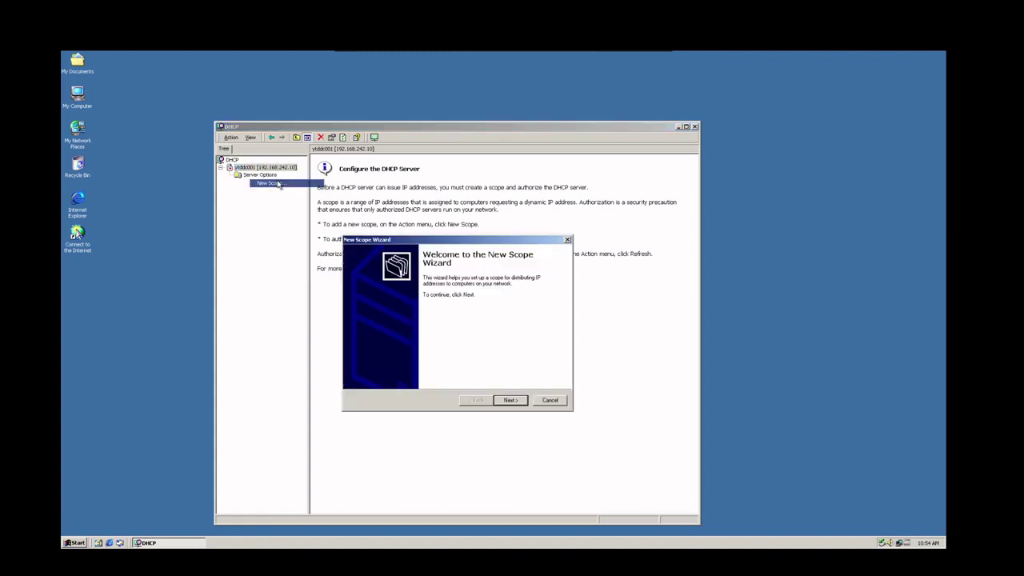
pyautogui.click(503, 400)
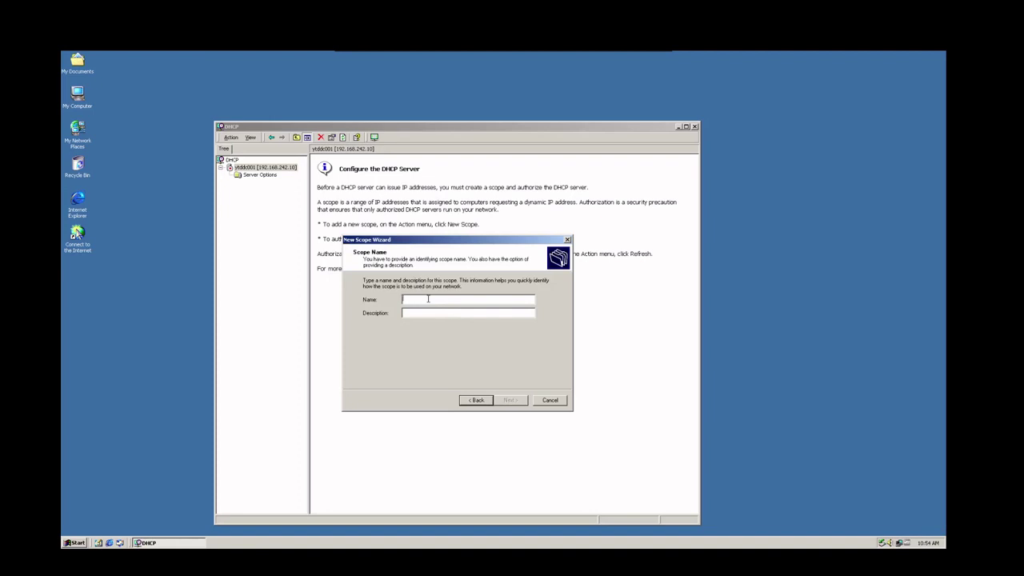
pyautogui.write('2k')
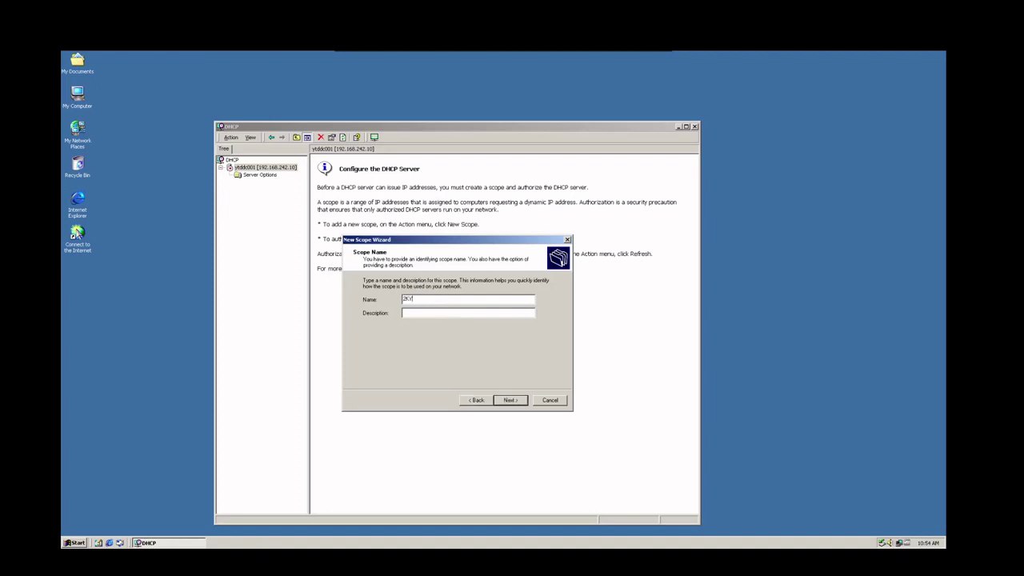
pyautogui.write('YTD')
pyautogui.click(509, 400)
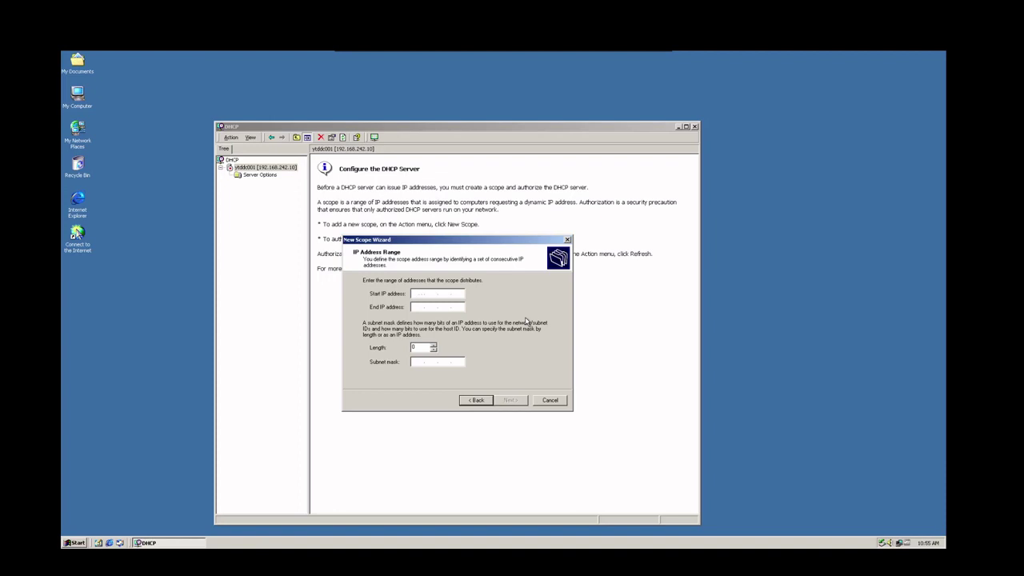
# Set the scope's address range from 192.168.242.50 to 192.168.242.199, keeping subnet mask 255.255.255.0
pyautogui.click(417, 293)
pyautogui.write('192 . 168 . 242 . 50')
pyautogui.write('192 . 168 . 242 . ')
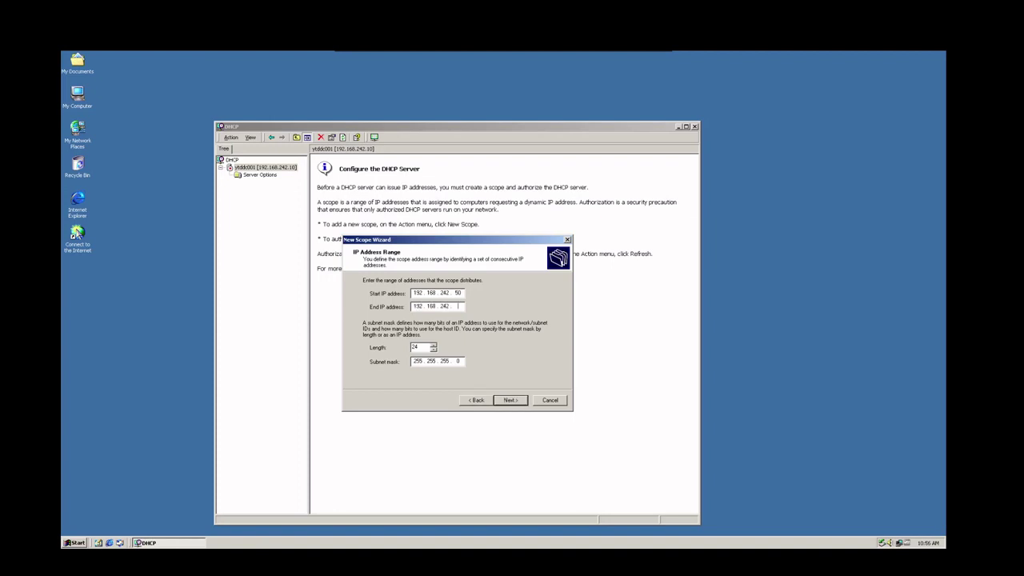
pyautogui.write('199')
pyautogui.doubleClick(456, 361)
pyautogui.click(510, 399)
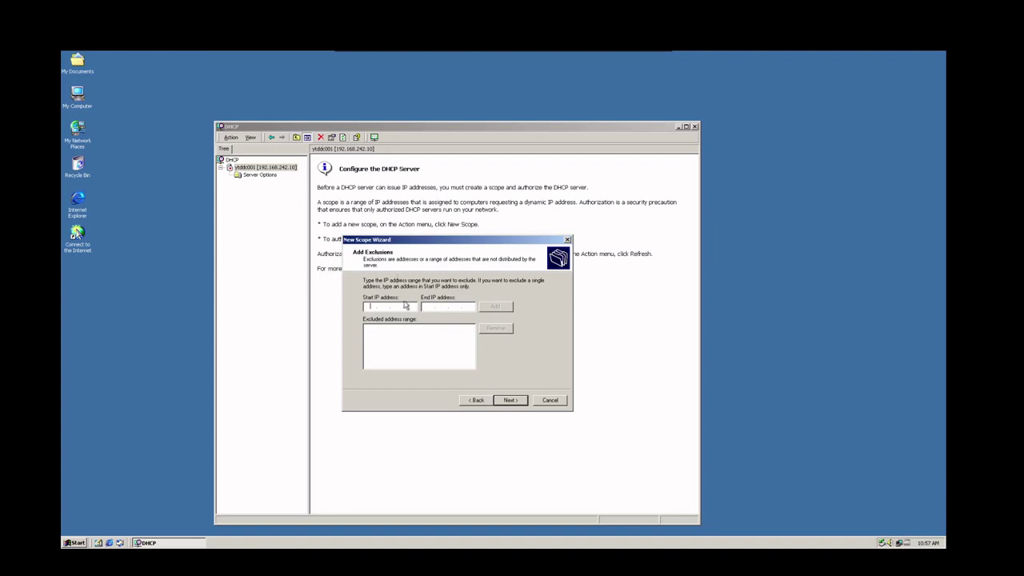
# Skip the address exclusions and limit the scope's lease duration to 0 days and 1 hour
pyautogui.click(513, 402)
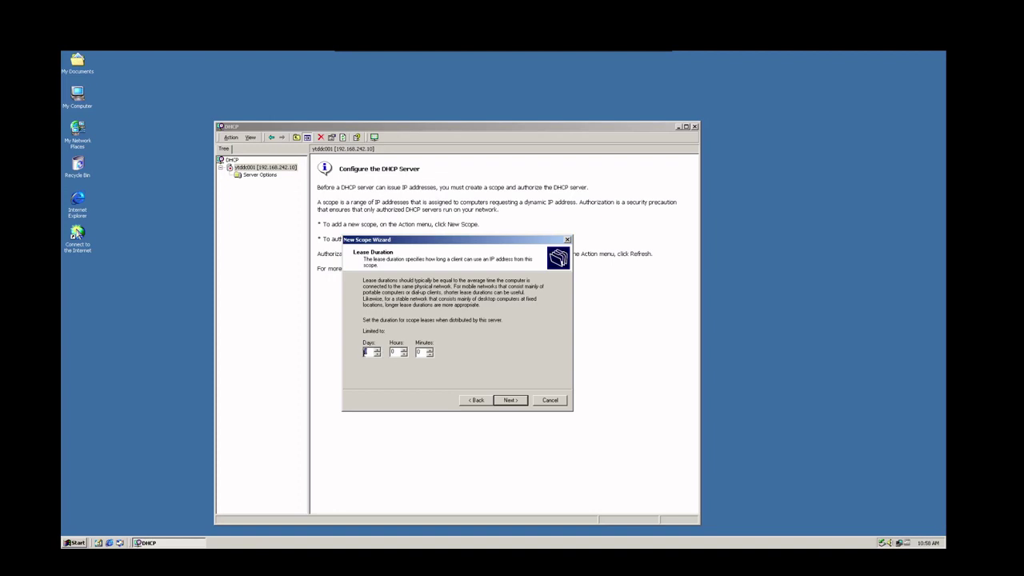
pyautogui.doubleClick(366, 352)
pyautogui.write('0')
pyautogui.doubleClick(392, 352)
pyautogui.write('1')
pyautogui.click(510, 400)
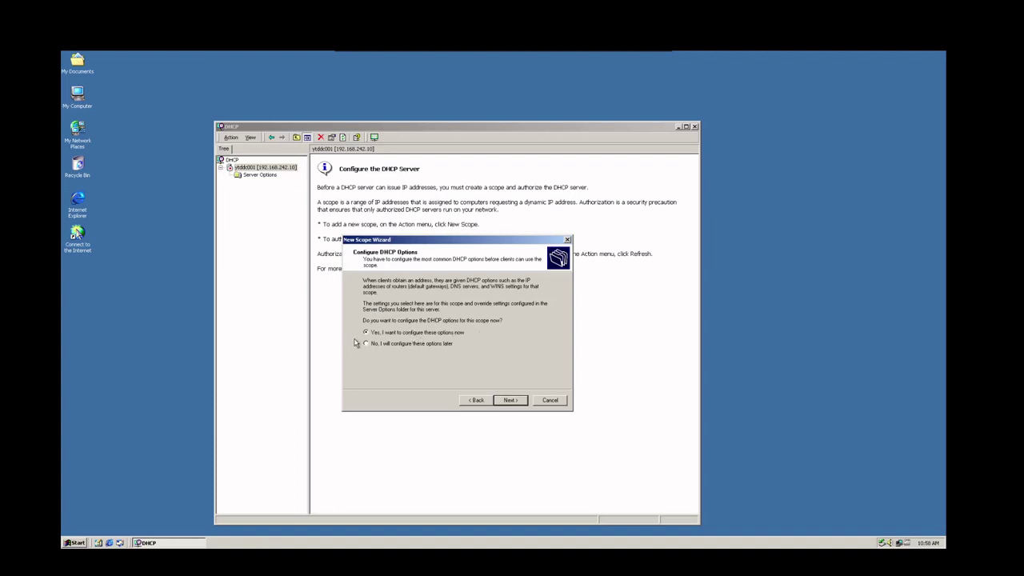
# Choose to configure the DHCP options now, then remove and re-add 192.168.242.1 as the default gateway
pyautogui.click(511, 400)
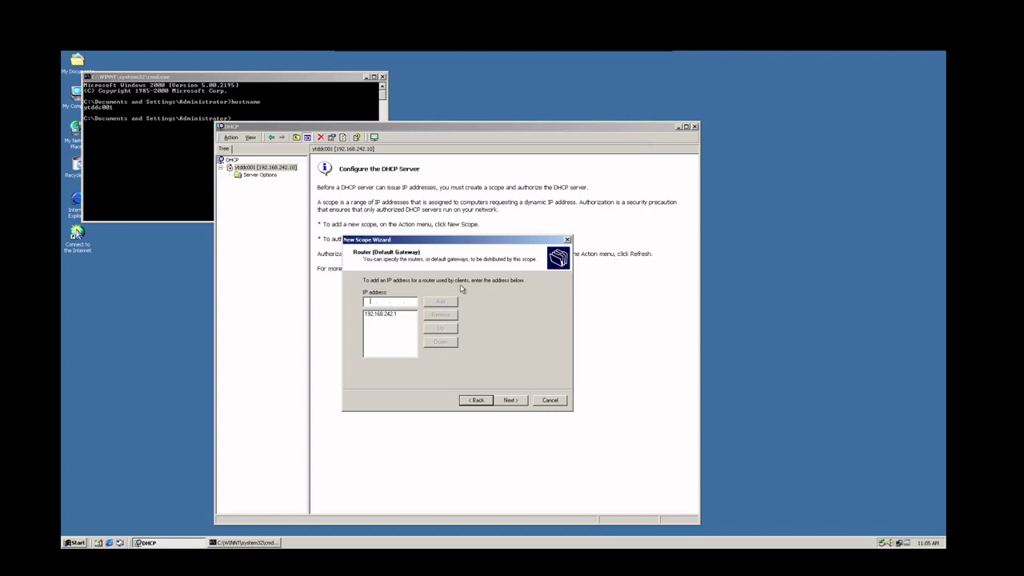
pyautogui.click(384, 314)
pyautogui.click(440, 315)
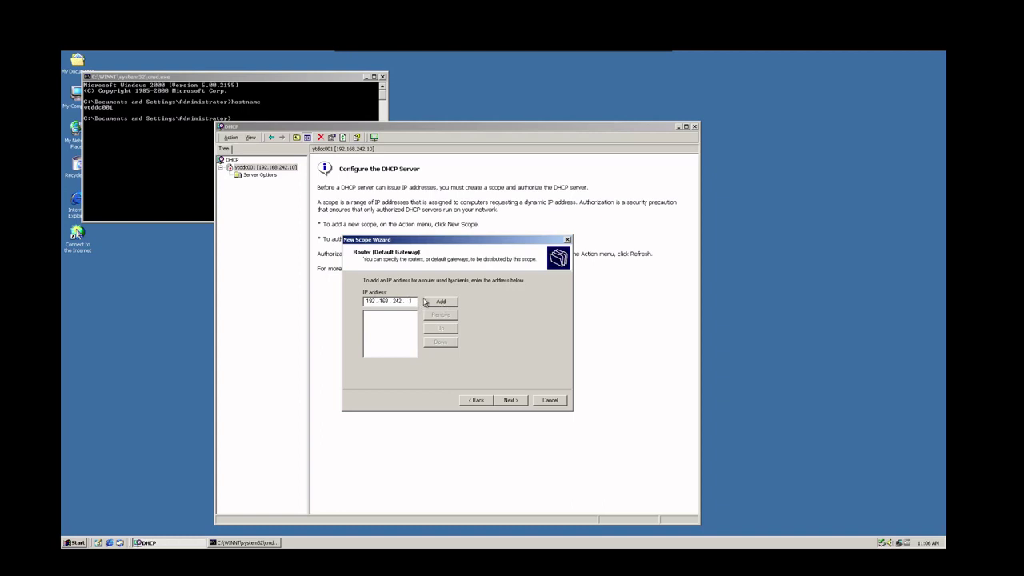
pyautogui.click(440, 302)
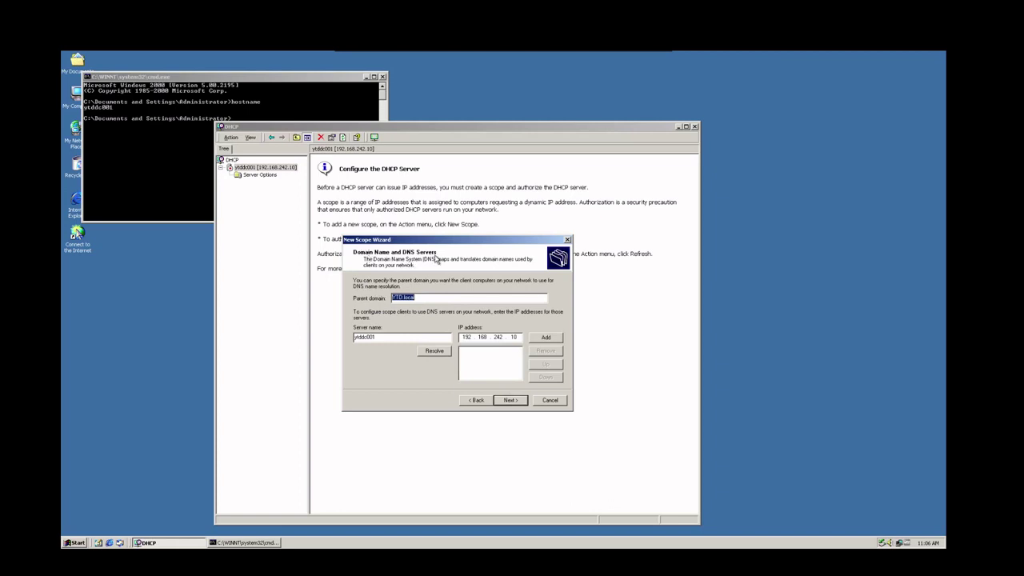
# Check server name ytddc001 against the command prompt's hostname output, and add 192.168.242.10 as the DNS server for parent domain YTD.local
pyautogui.click(427, 298)
pyautogui.doubleClick(427, 298)
pyautogui.click(432, 296)
pyautogui.click(387, 338)
pyautogui.click(181, 140)
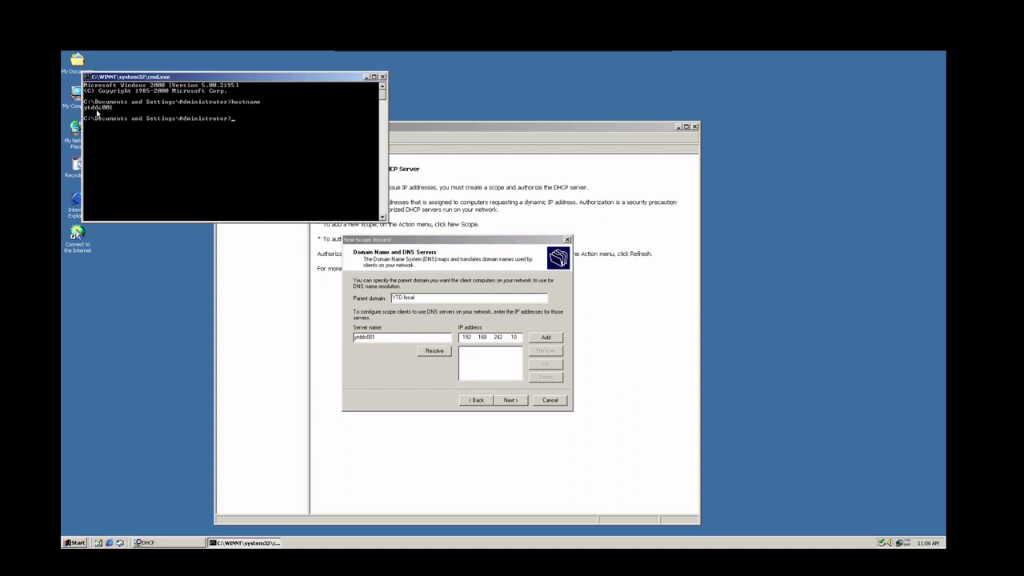
pyautogui.moveTo(86, 110); pyautogui.dragTo(124, 106)
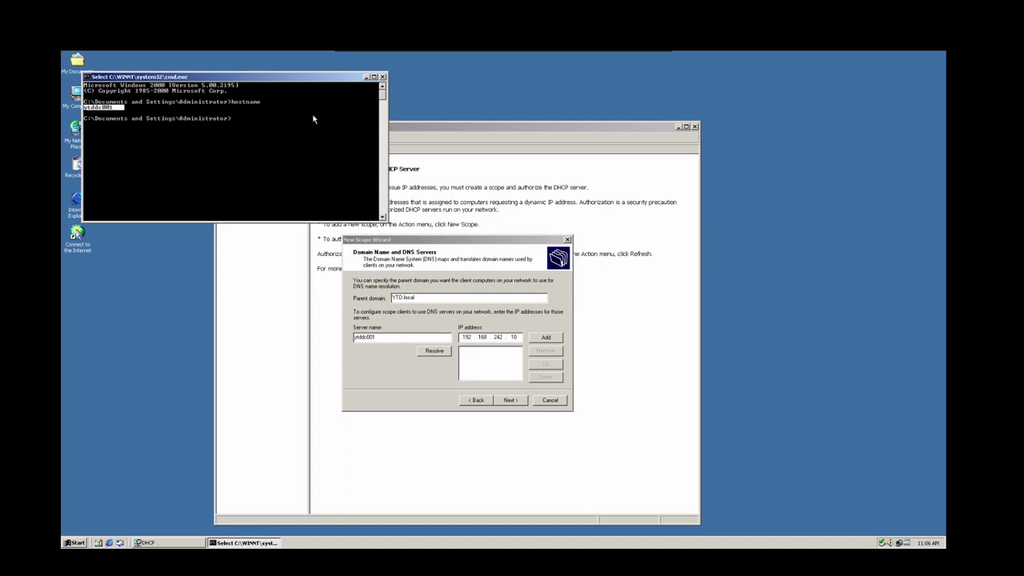
pyautogui.click(382, 76)
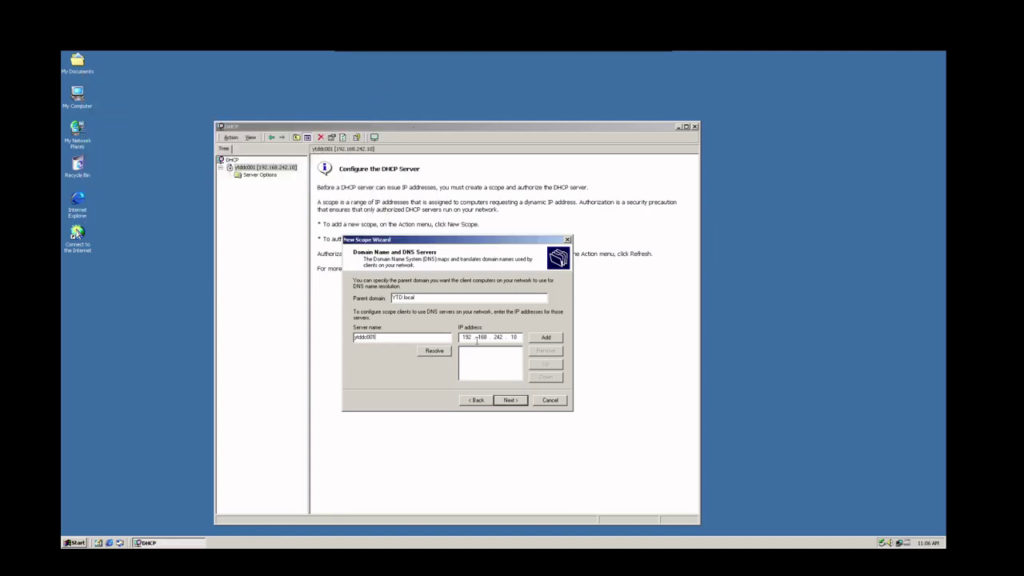
pyautogui.click(544, 339)
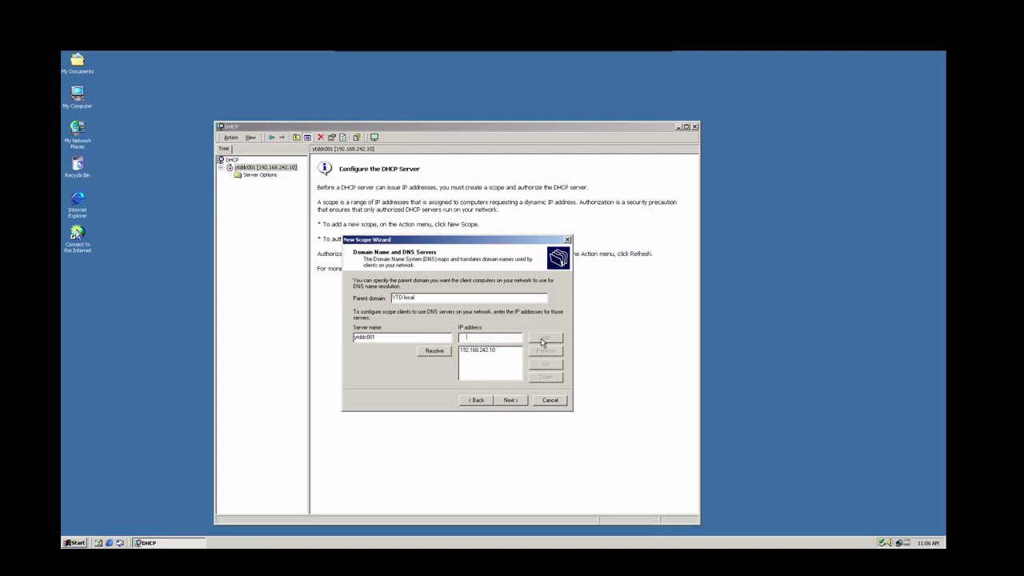
pyautogui.click(510, 400)
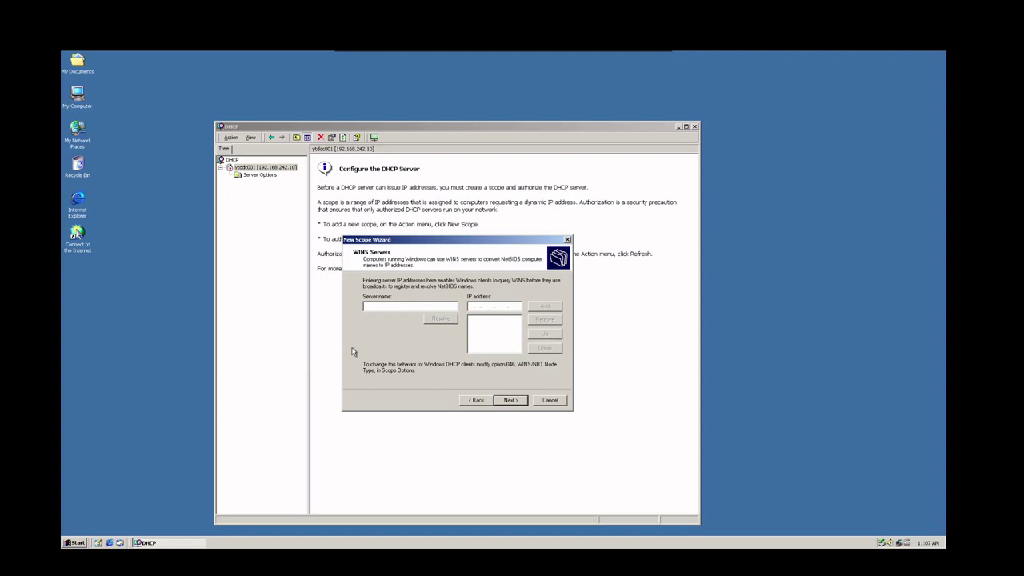
# Leave the WINS servers empty and finish the scope with activation postponed
pyautogui.click(511, 400)
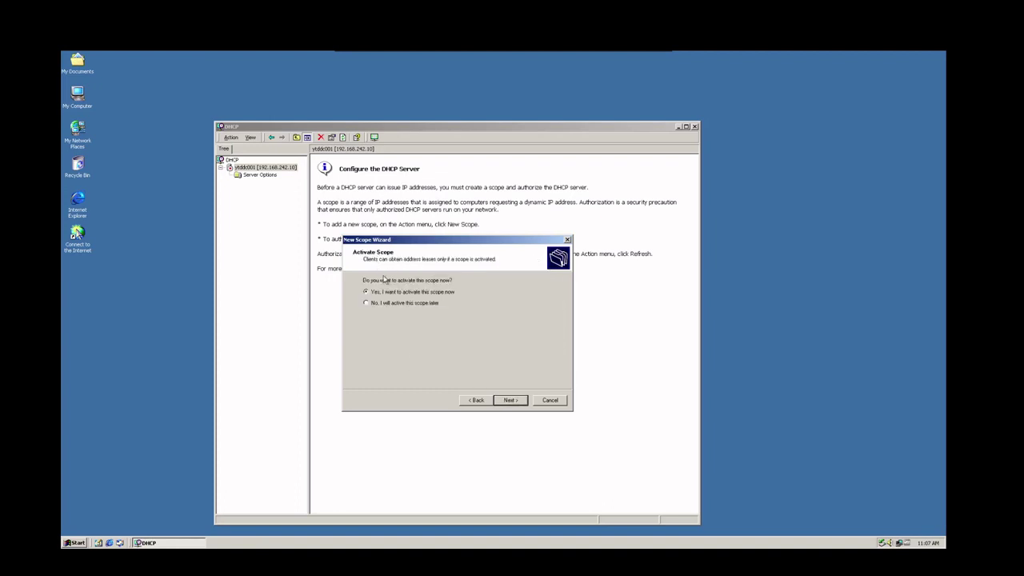
pyautogui.click(384, 308)
pyautogui.click(519, 399)
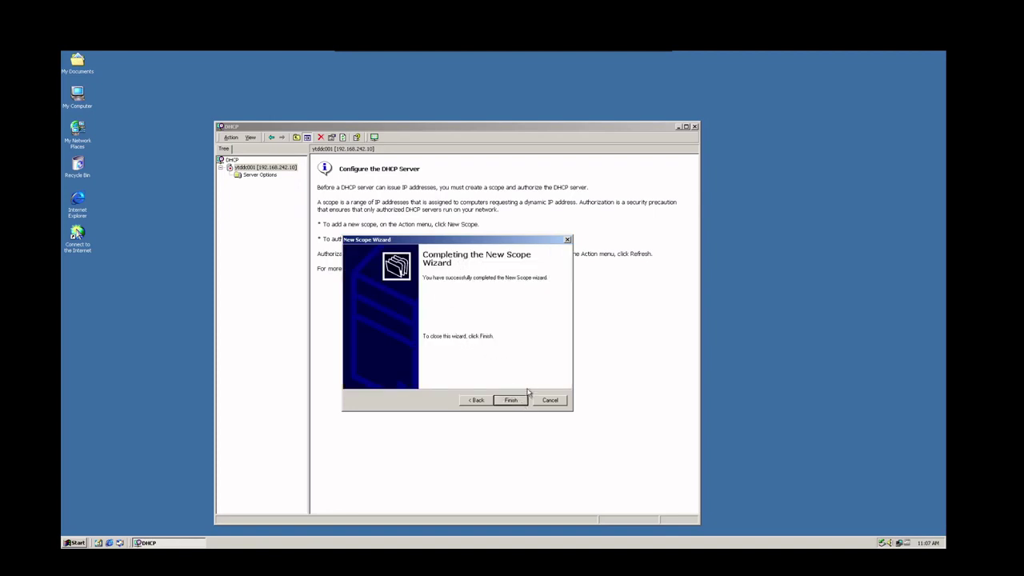
pyautogui.click(524, 402)
# Expand the 2KYTD scope and review its address pool, address leases and reservations
pyautogui.click(248, 176)
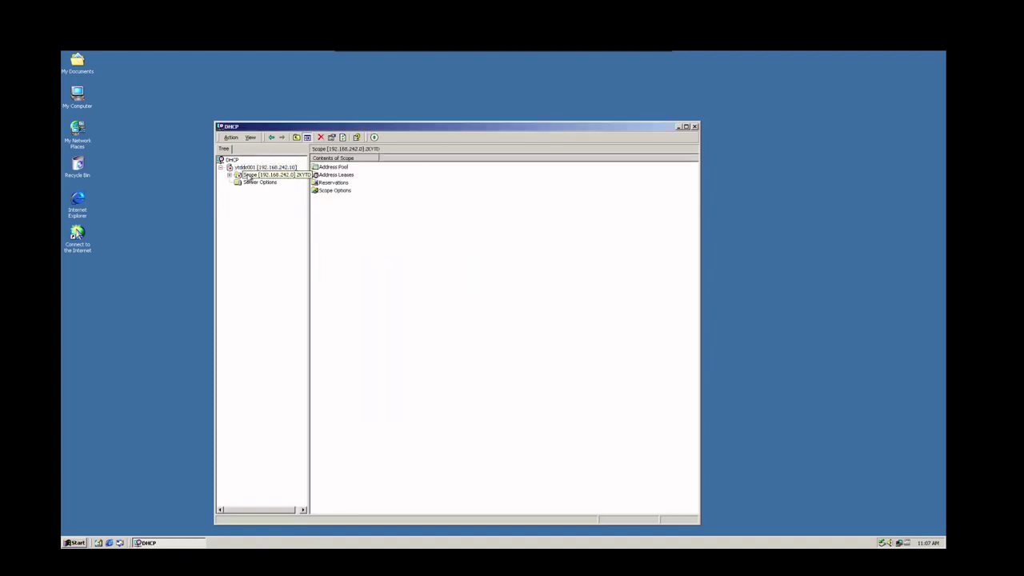
pyautogui.doubleClick(249, 175)
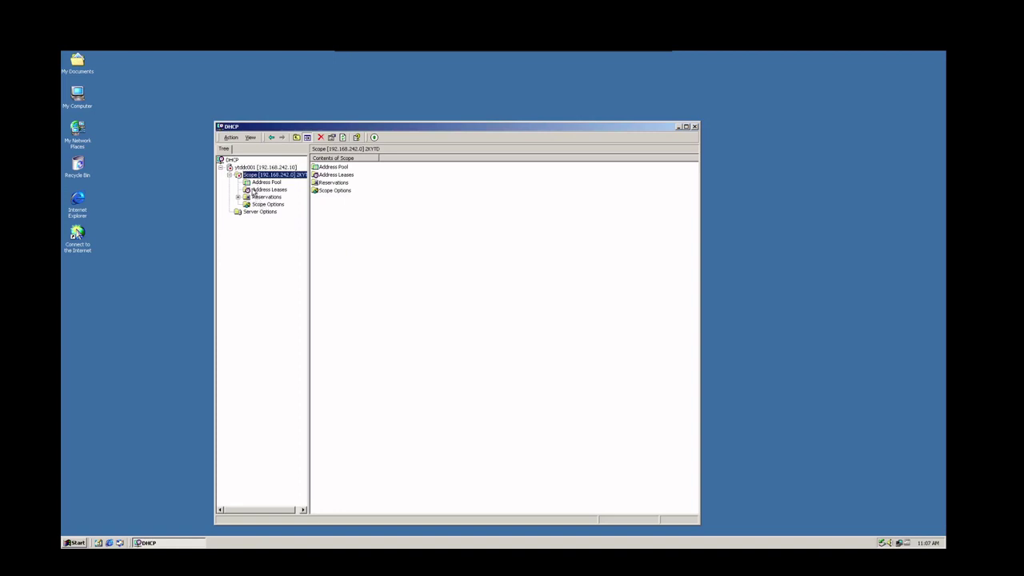
pyautogui.click(260, 182)
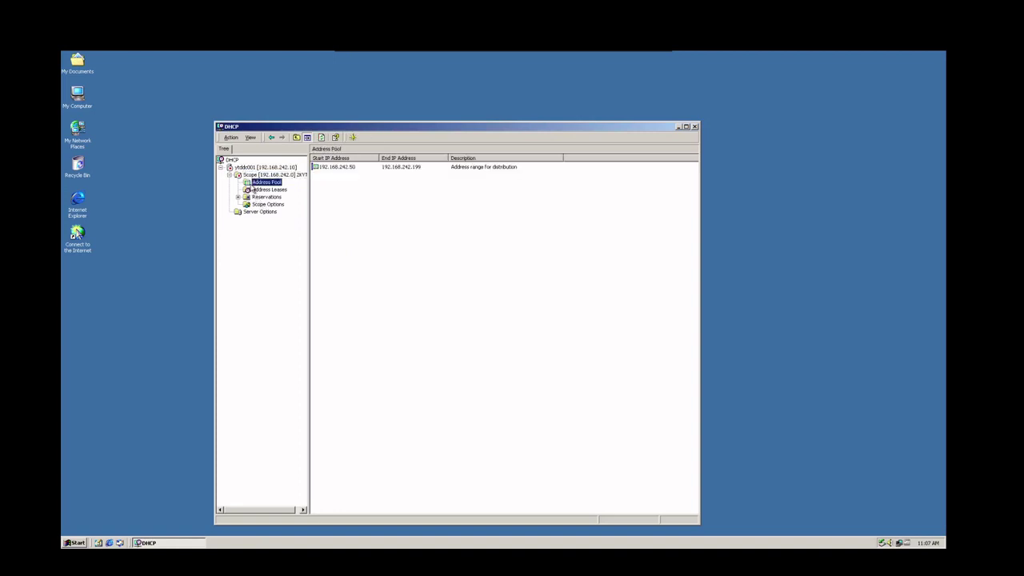
pyautogui.click(324, 169)
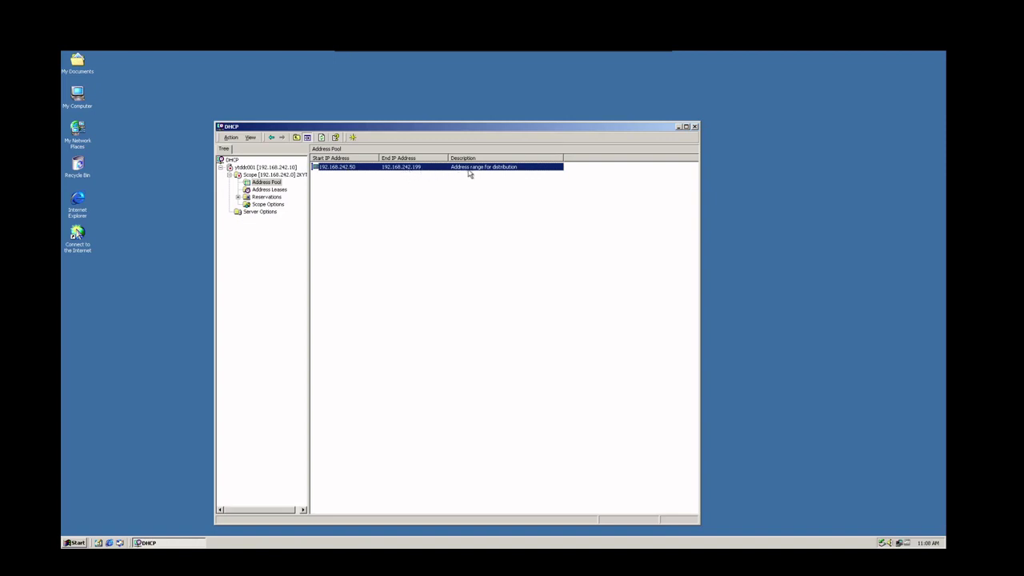
pyautogui.click(268, 189)
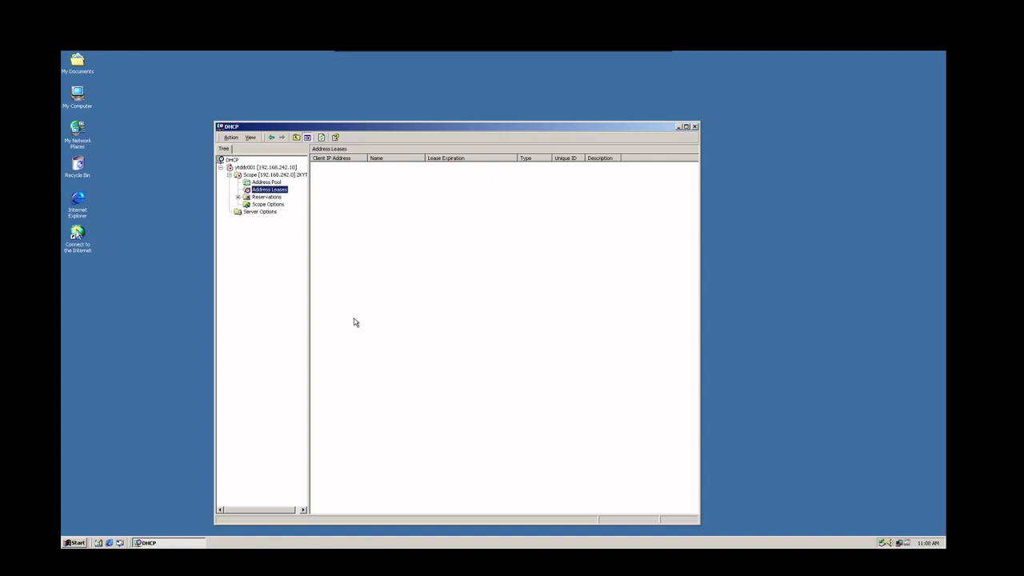
pyautogui.click(265, 198)
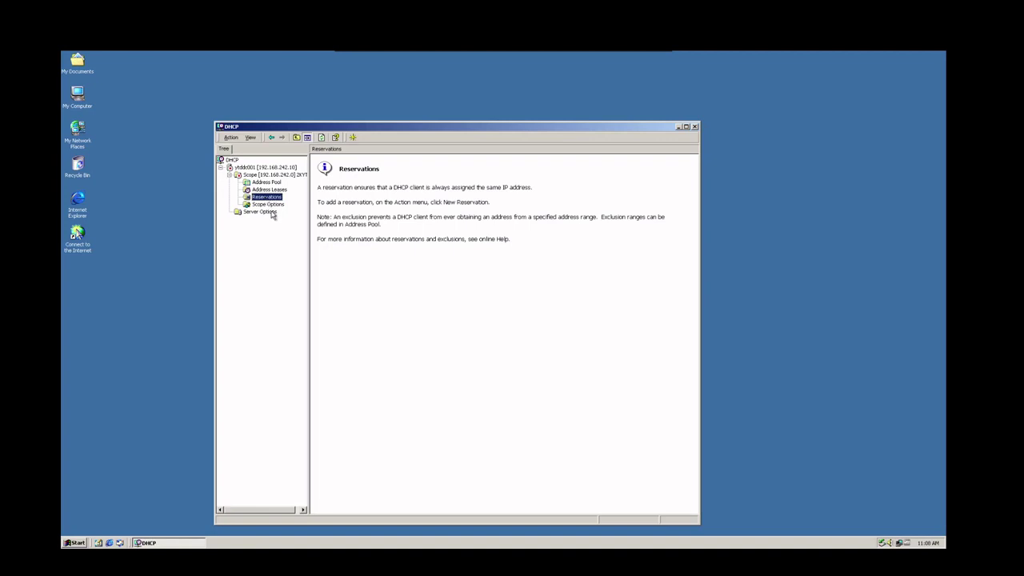
# Review the scope's router, DNS server and DNS domain name options, and compare them with the Server Options
pyautogui.click(268, 204)
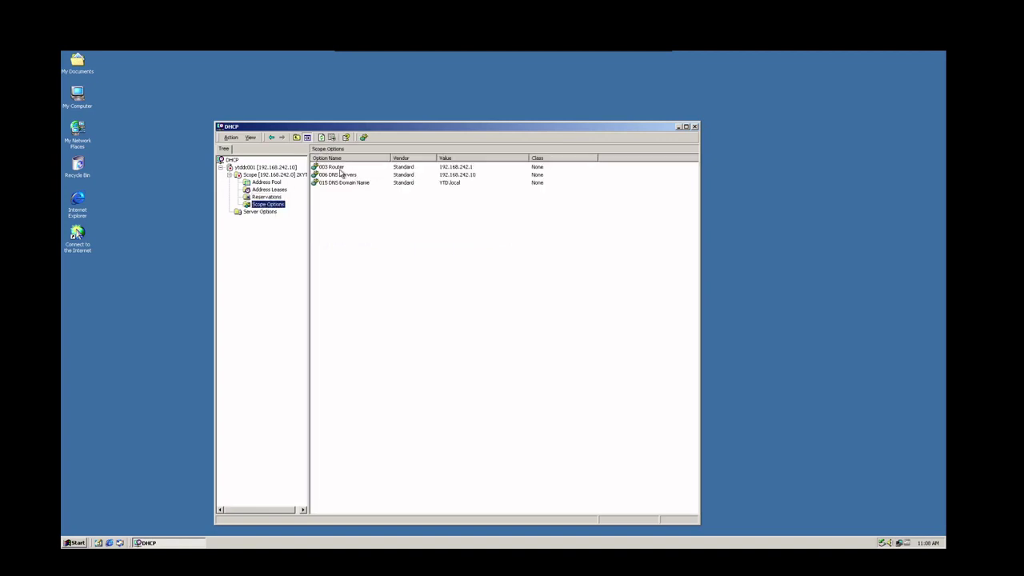
pyautogui.click(355, 176)
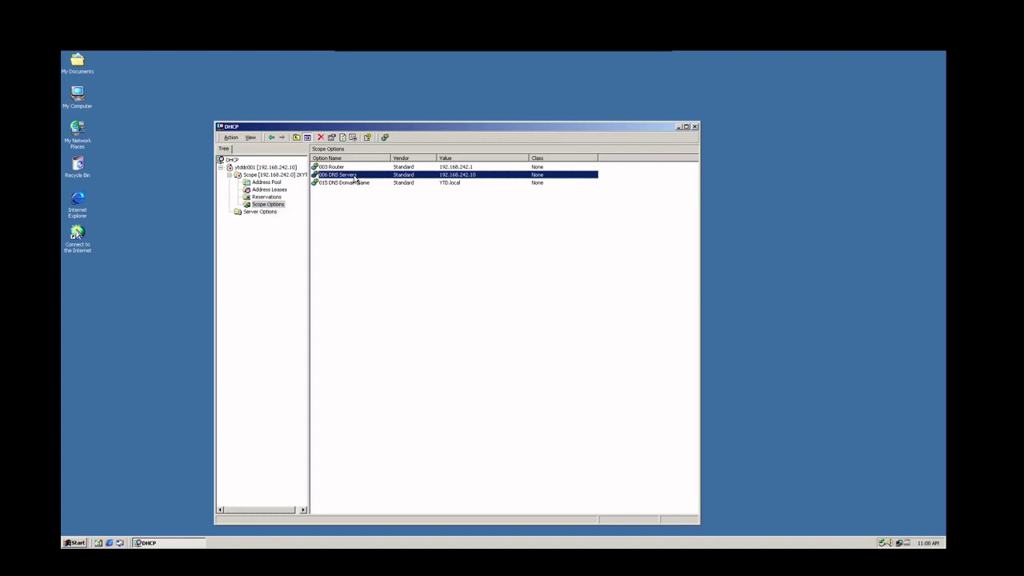
pyautogui.click(467, 168)
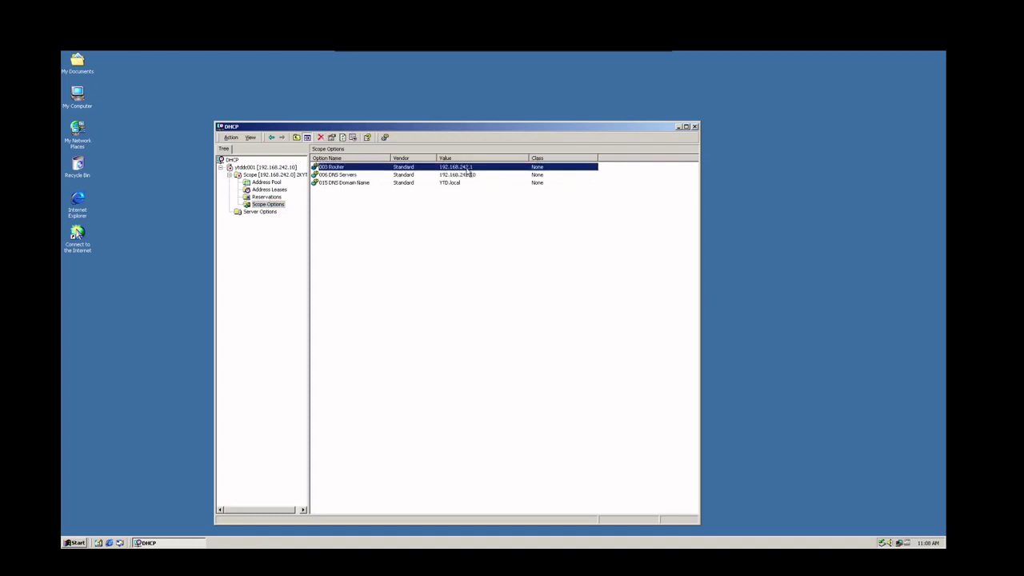
pyautogui.click(334, 184)
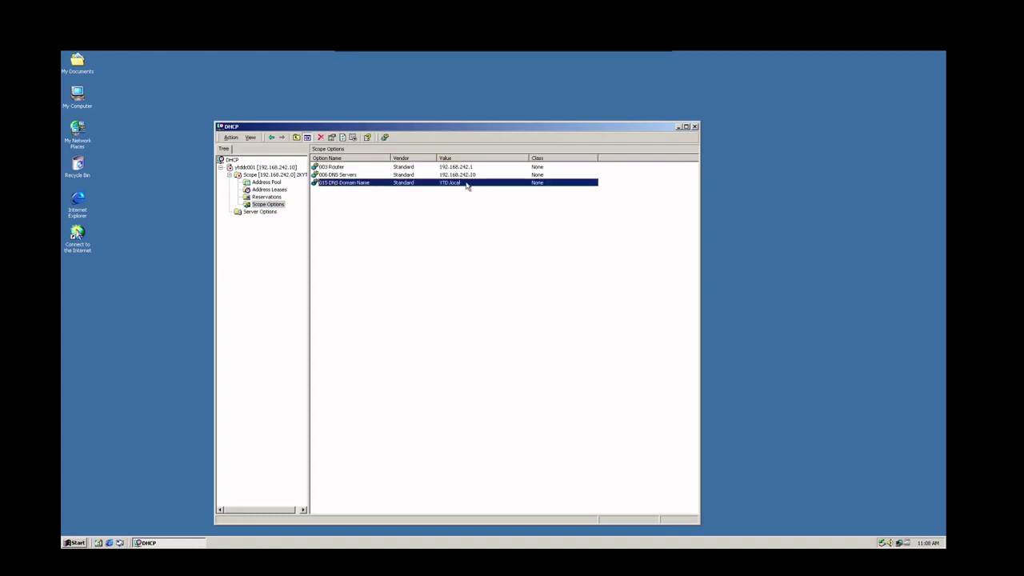
pyautogui.click(270, 213)
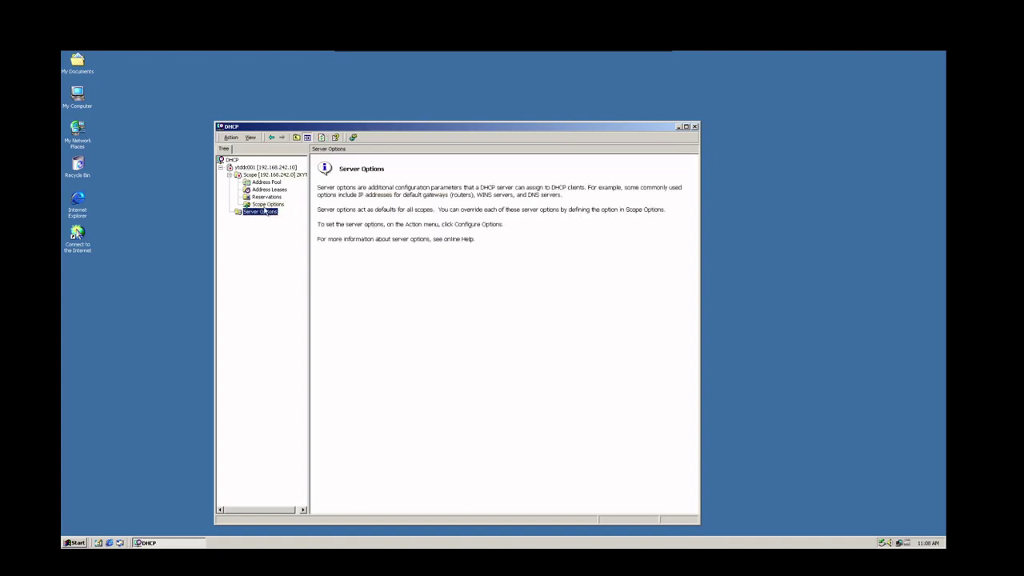
pyautogui.click(262, 204)
pyautogui.click(258, 213)
# Open the properties of the 2KYTD scope to view its general settings
pyautogui.click(271, 175)
pyautogui.rightClick(273, 176)
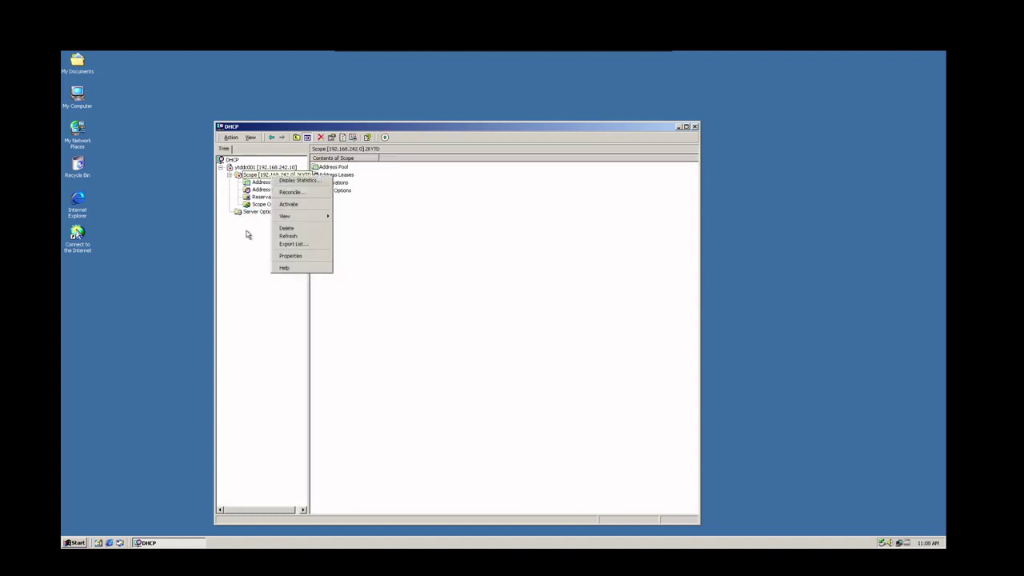
pyautogui.click(300, 256)
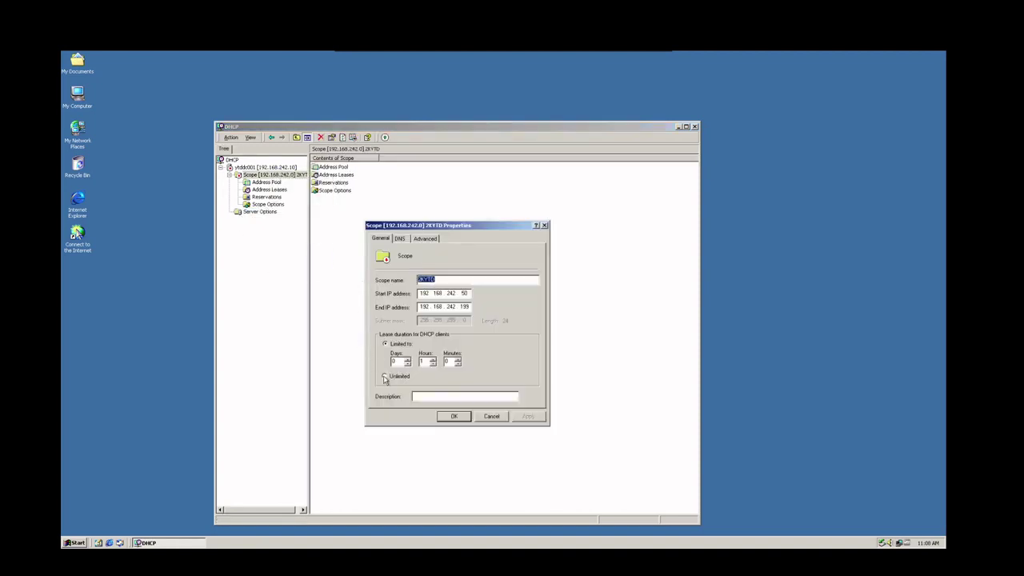
# Add the description Y2K_DHCP to the 2KYTD scope and apply it
pyautogui.click(429, 397)
pyautogui.write('Y2K_DHCP')
pyautogui.click(528, 416)
# Review the scope's DNS update and dynamic address assignment settings, and close its properties
pyautogui.click(399, 238)
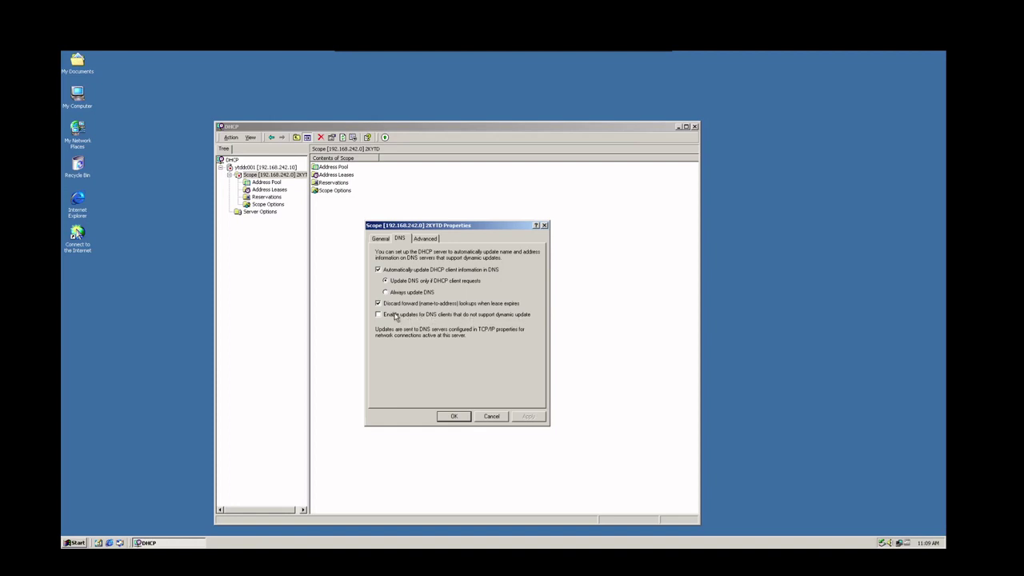
pyautogui.click(431, 239)
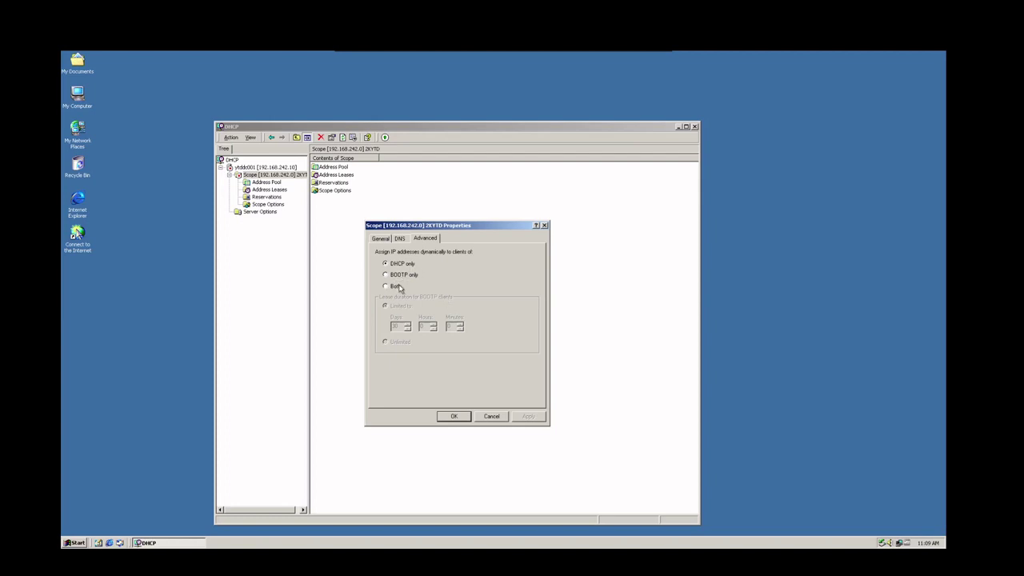
pyautogui.click(385, 240)
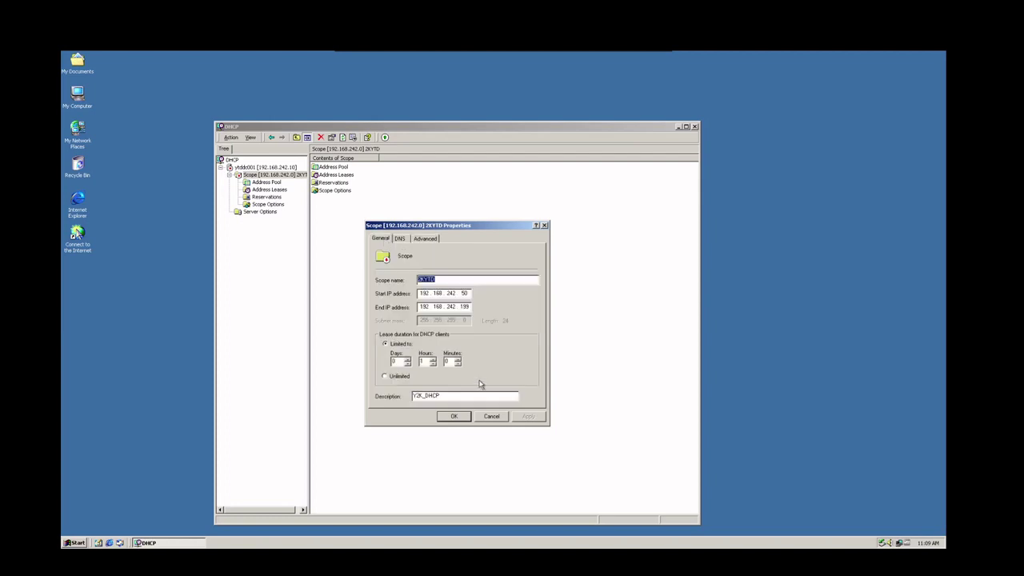
pyautogui.click(453, 416)
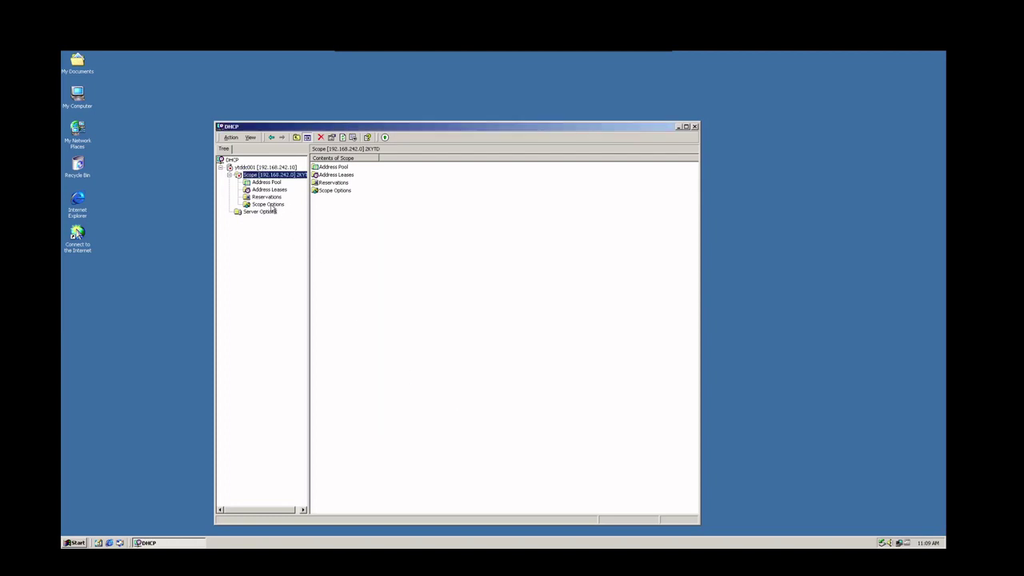
# Review the ytddc001 server's general and DNS properties, and set its conflict detection attempts to 5
pyautogui.click(249, 167)
pyautogui.rightClick(249, 168)
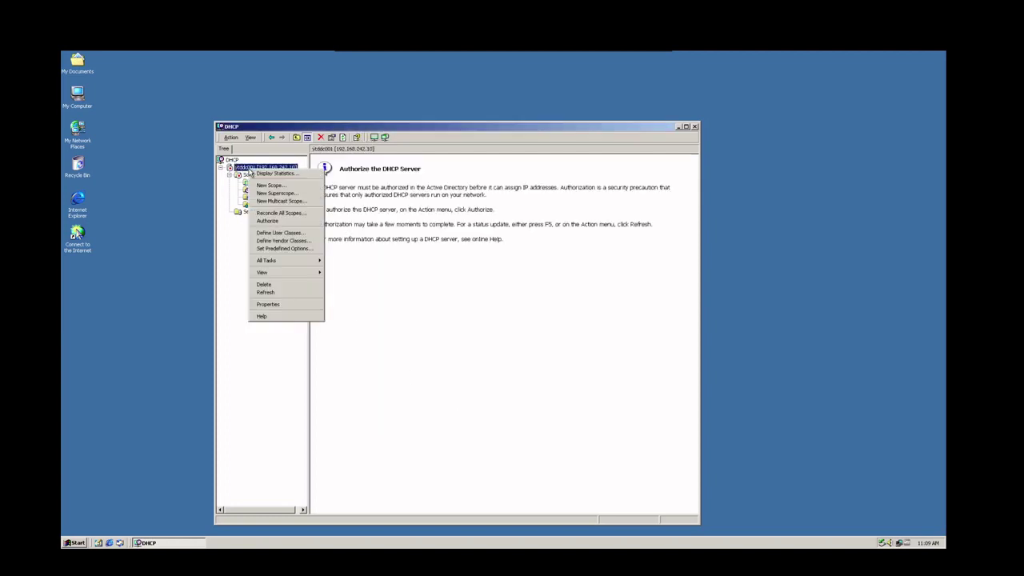
pyautogui.click(298, 304)
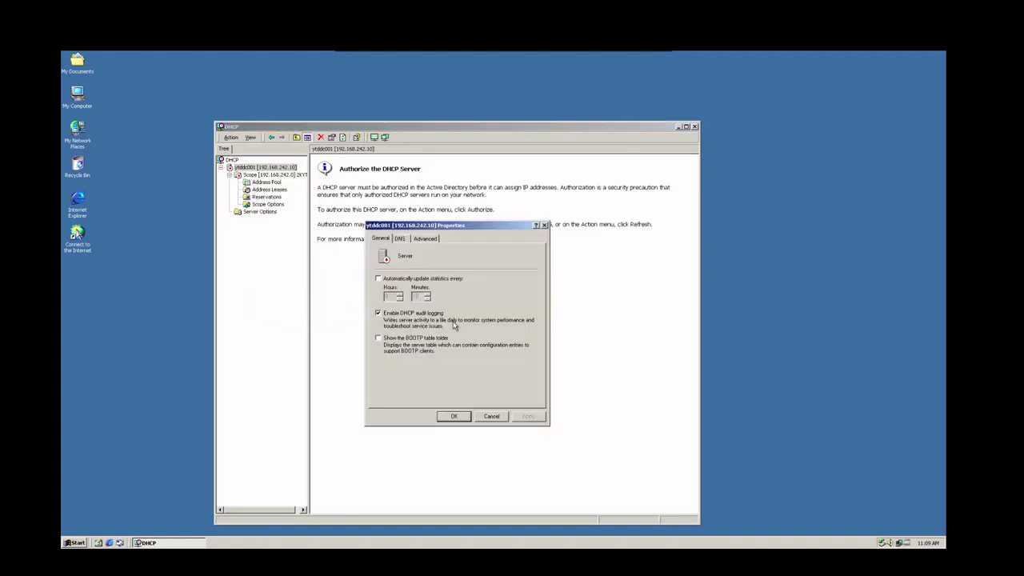
pyautogui.click(400, 239)
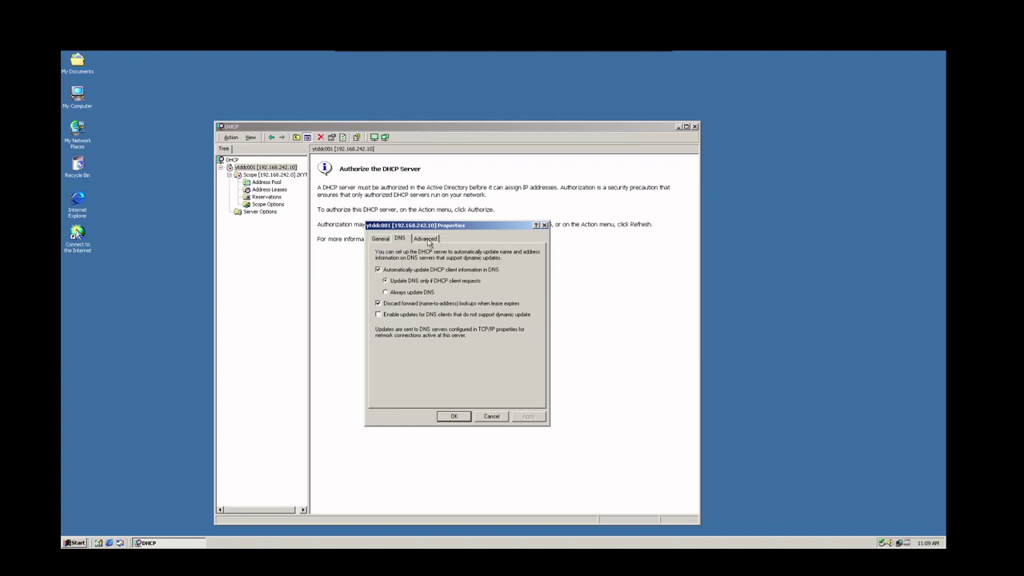
pyautogui.click(428, 239)
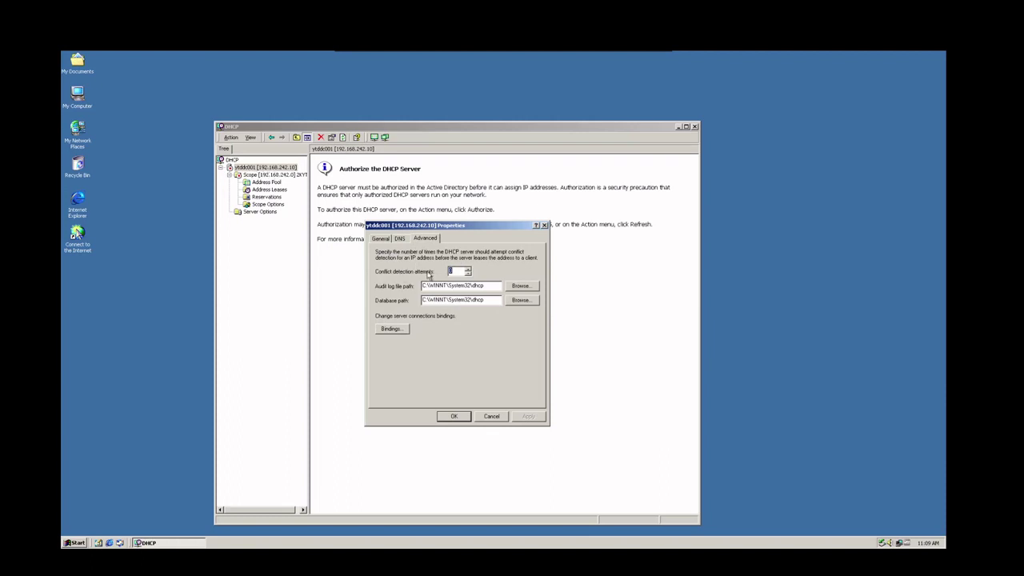
pyautogui.write('5')
pyautogui.click(456, 417)
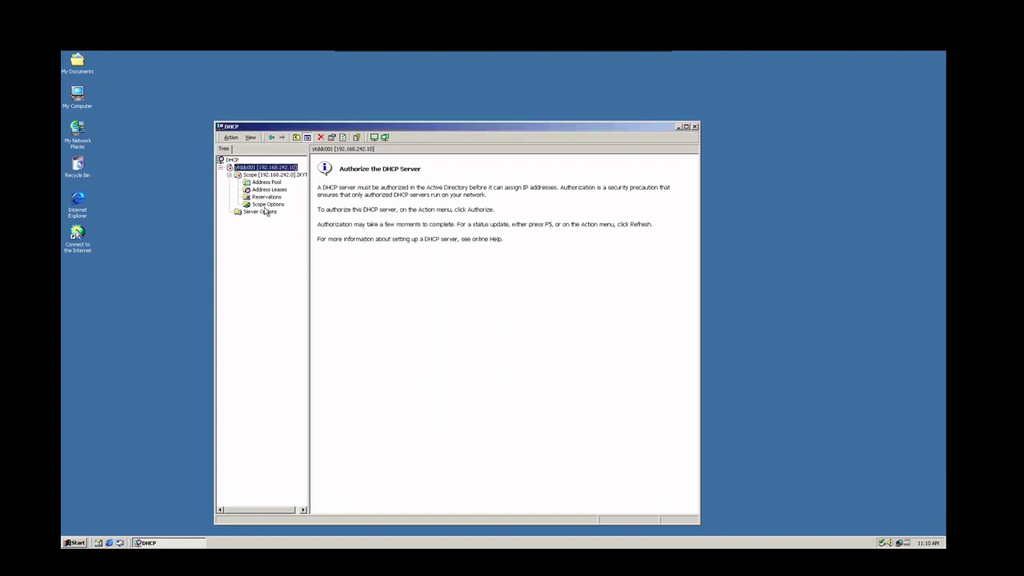
pyautogui.rightClick(249, 168)
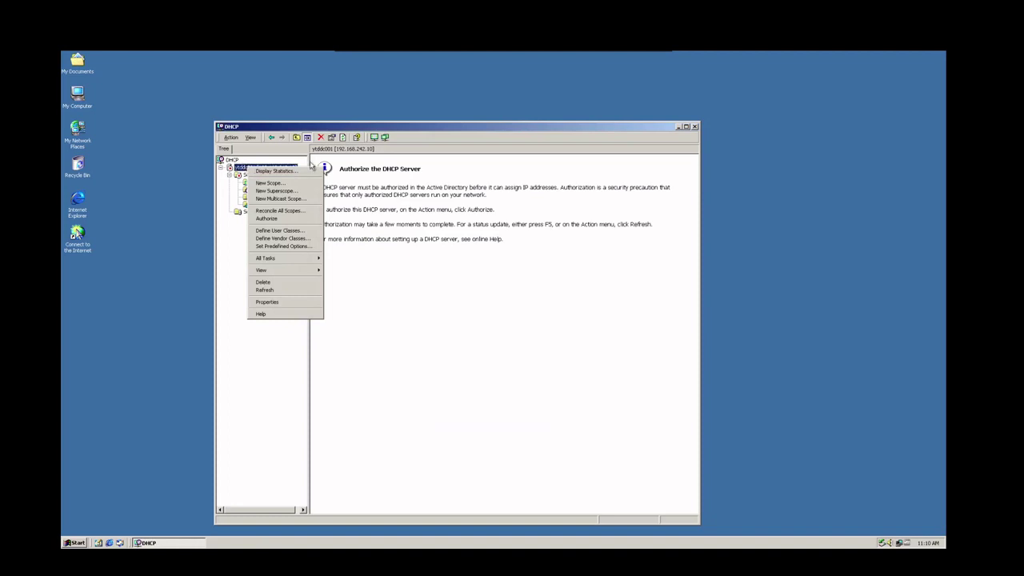
pyautogui.click(415, 323)
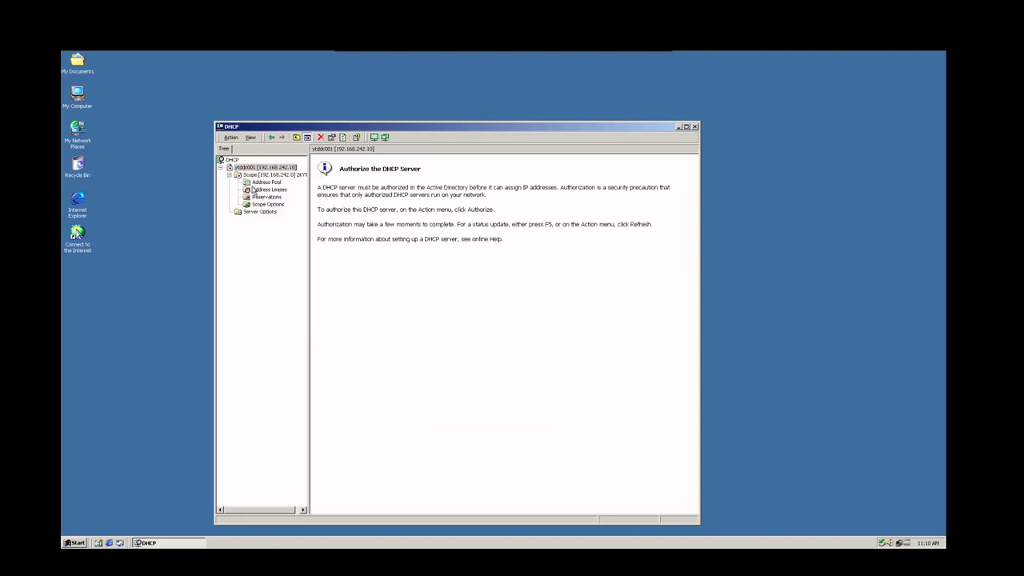
pyautogui.click(254, 174)
pyautogui.rightClick(250, 175)
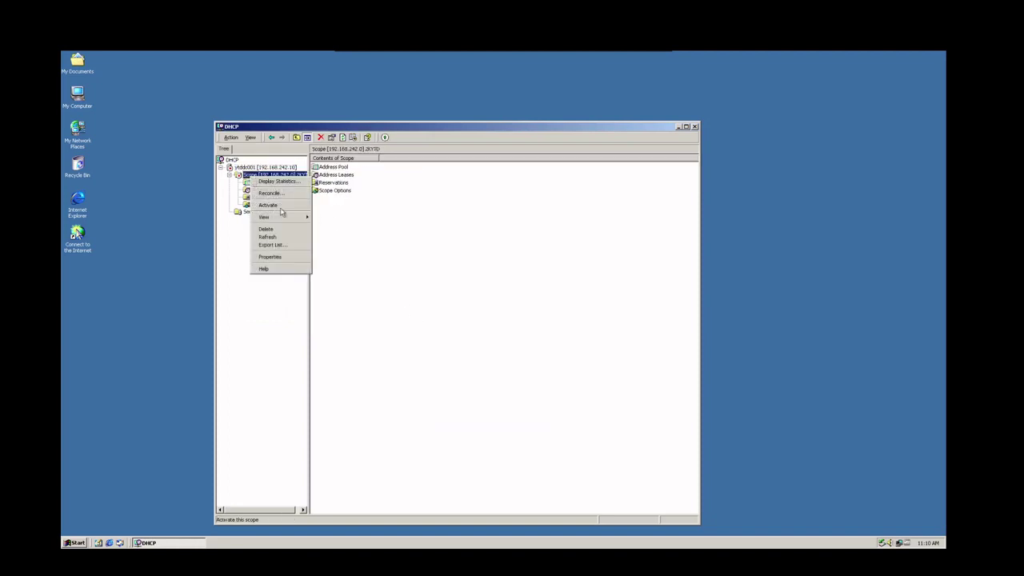
pyautogui.click(451, 317)
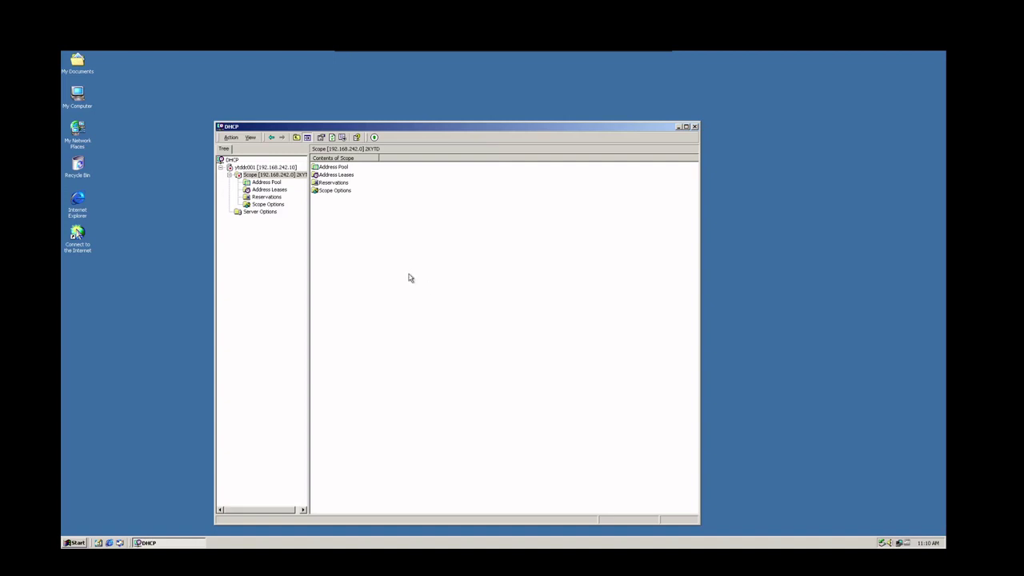
pyautogui.click(254, 175)
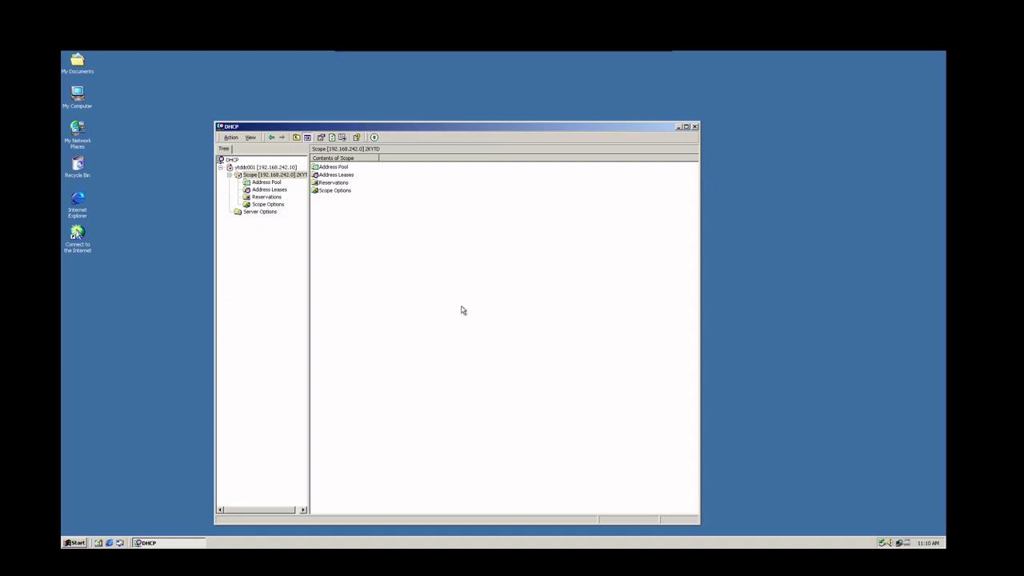